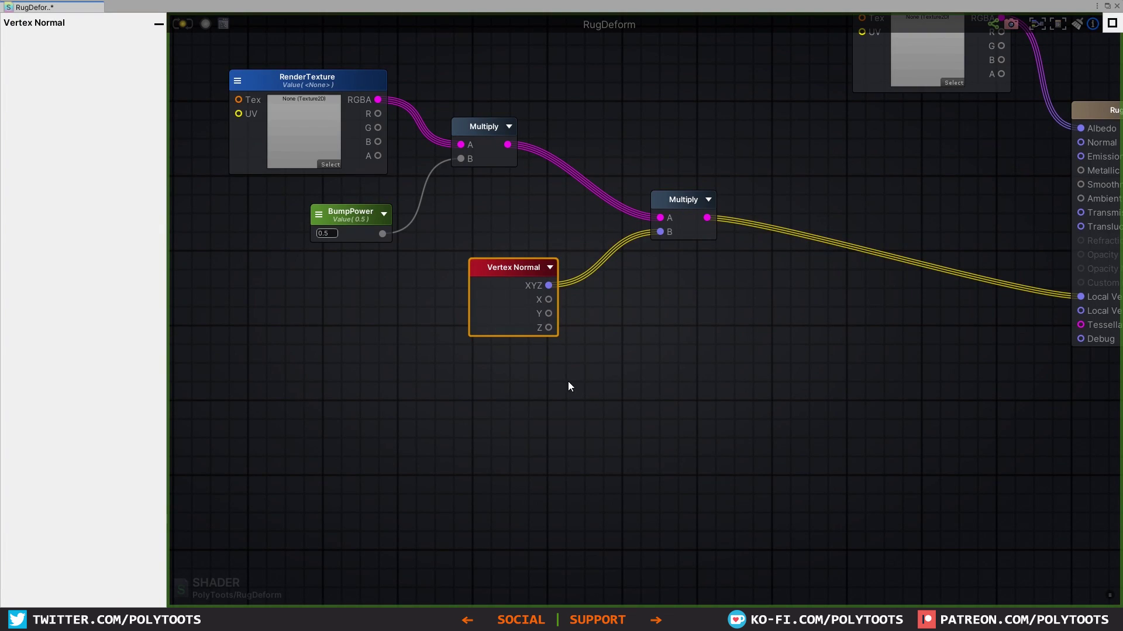
# Add another Vertex Normal node to the RugDeform graph and place it below the existing one.
pyautogui.rightClick(597, 402)
pyautogui.write('verte')
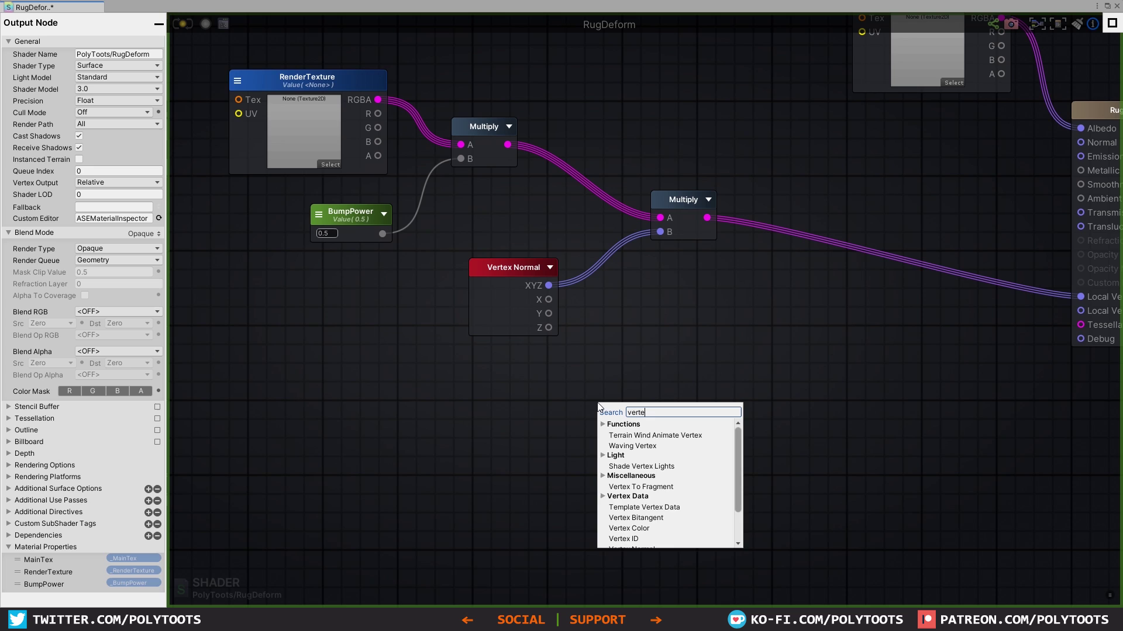
pyautogui.write('x no')
pyautogui.click(632, 437)
pyautogui.moveTo(646, 416); pyautogui.dragTo(532, 376)
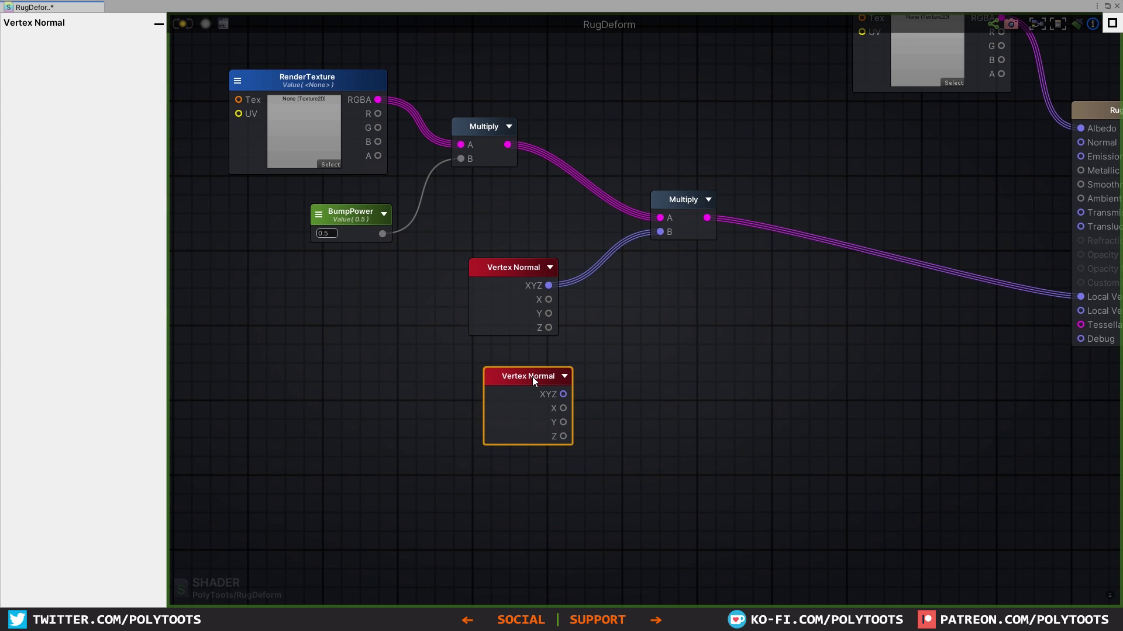
# Duplicate the new Vertex Normal node several times.
pyautogui.hotkey('ctrl', 'd')
pyautogui.hotkey('ctrl', 'd')
pyautogui.hotkey('ctrl', 'd')
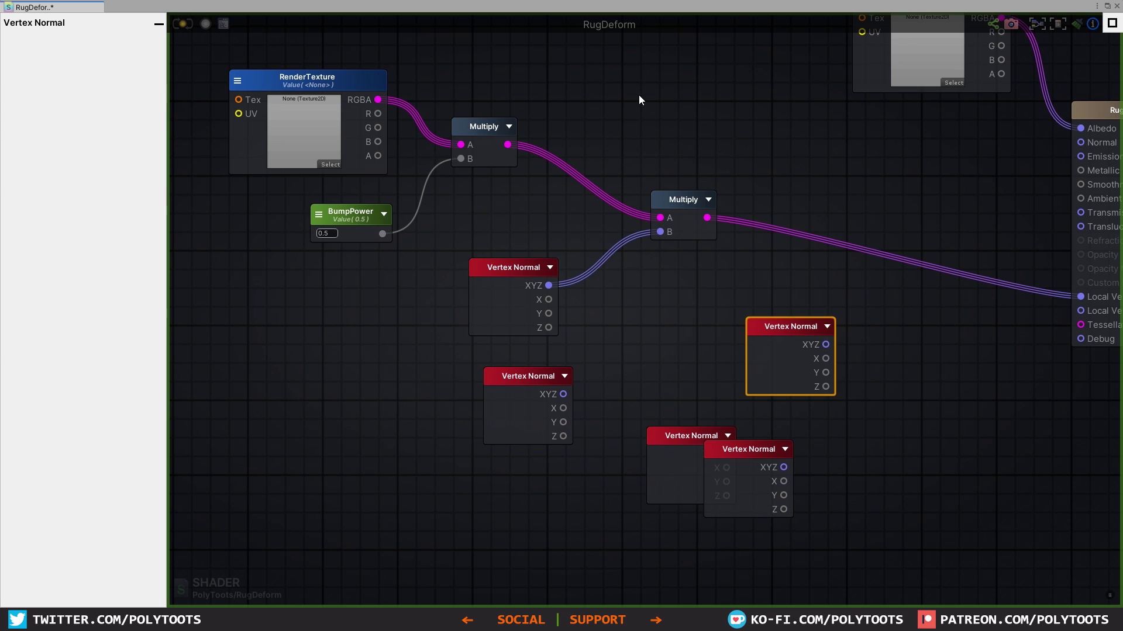
pyautogui.hotkey('ctrl', 'd')
pyautogui.hotkey('ctrl', 'd')
pyautogui.hotkey('ctrl', 'd')
pyautogui.hotkey('ctrl', 'd')
pyautogui.hotkey('ctrl', 'd')
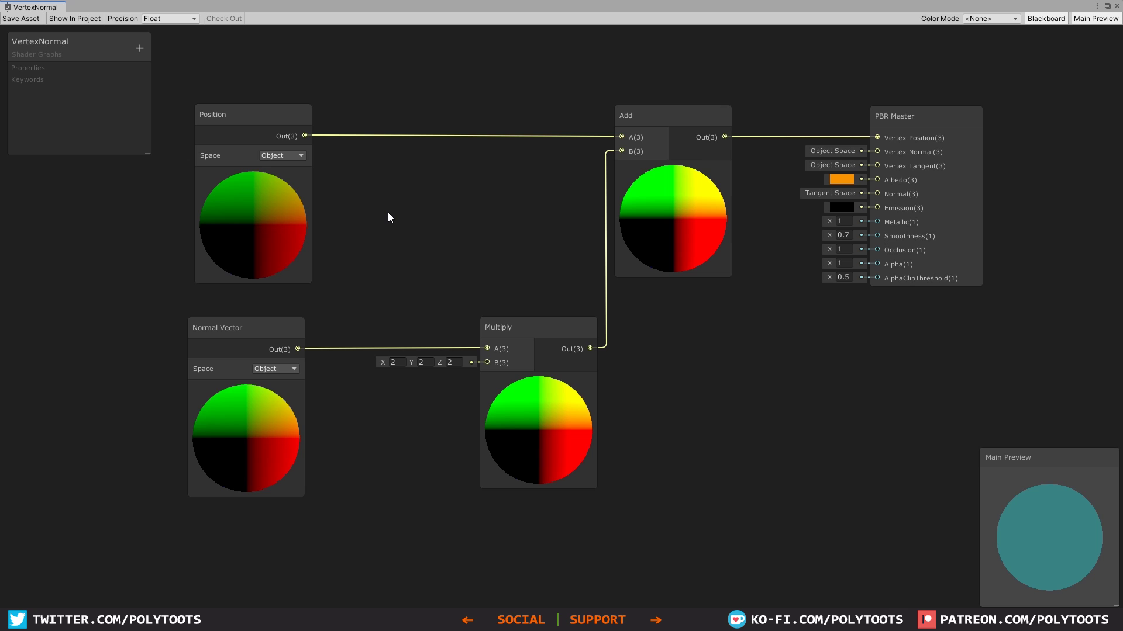
# Examine how the Position, Normal Vector, Multiply and Add nodes drive the vertex position in the VertexNormal graph.
pyautogui.click(231, 121)
pyautogui.click(618, 142)
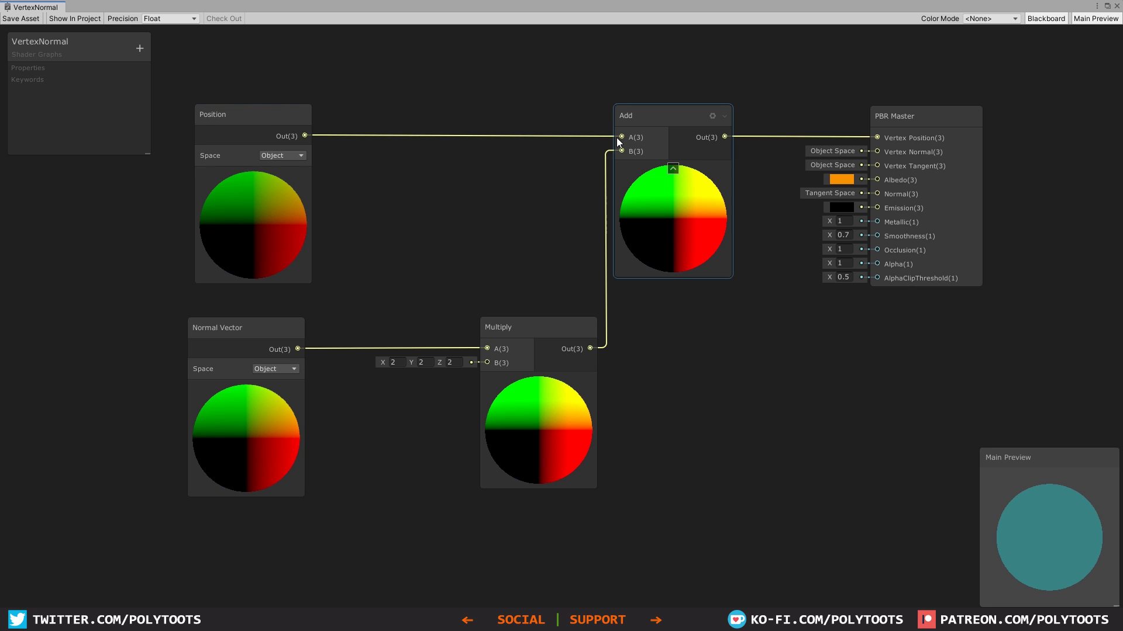
pyautogui.click(545, 225)
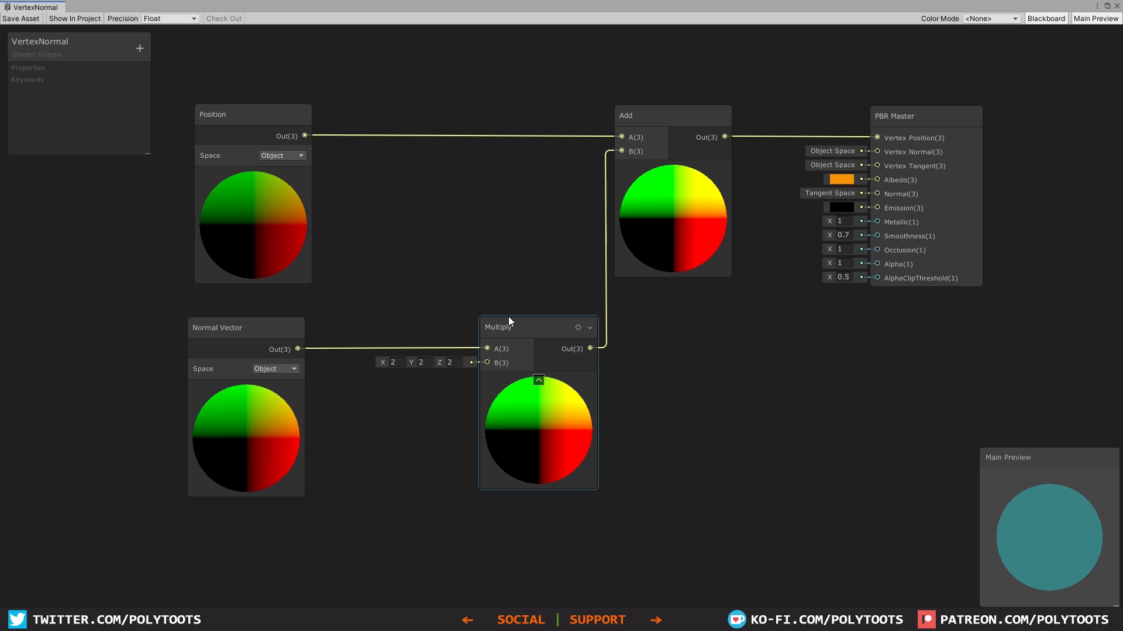
pyautogui.click(205, 348)
pyautogui.click(228, 308)
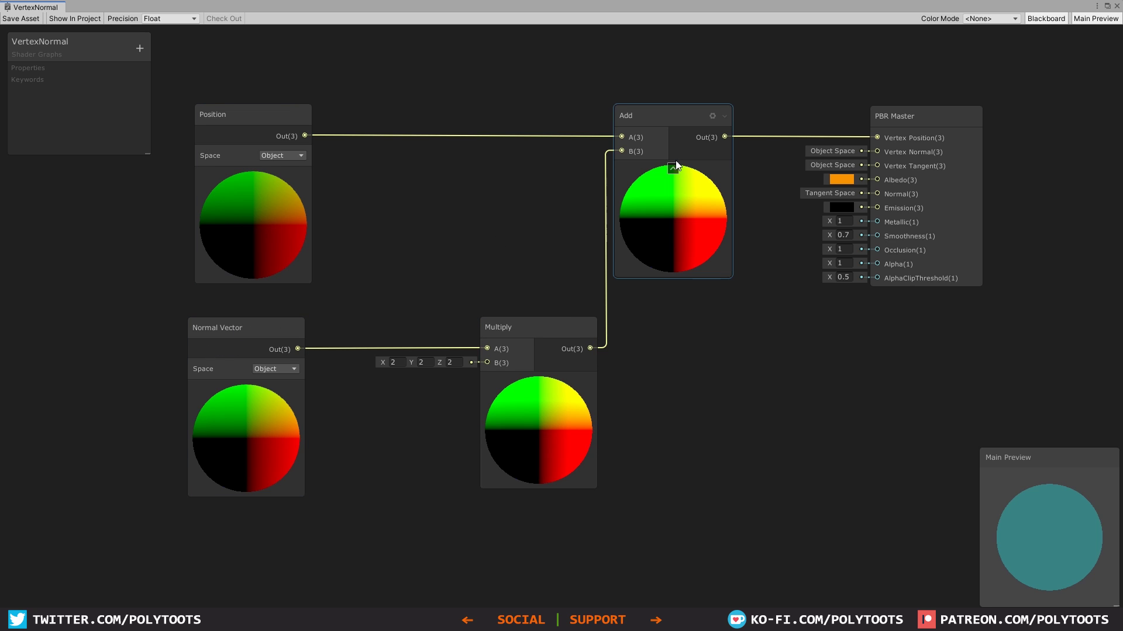
pyautogui.click(525, 336)
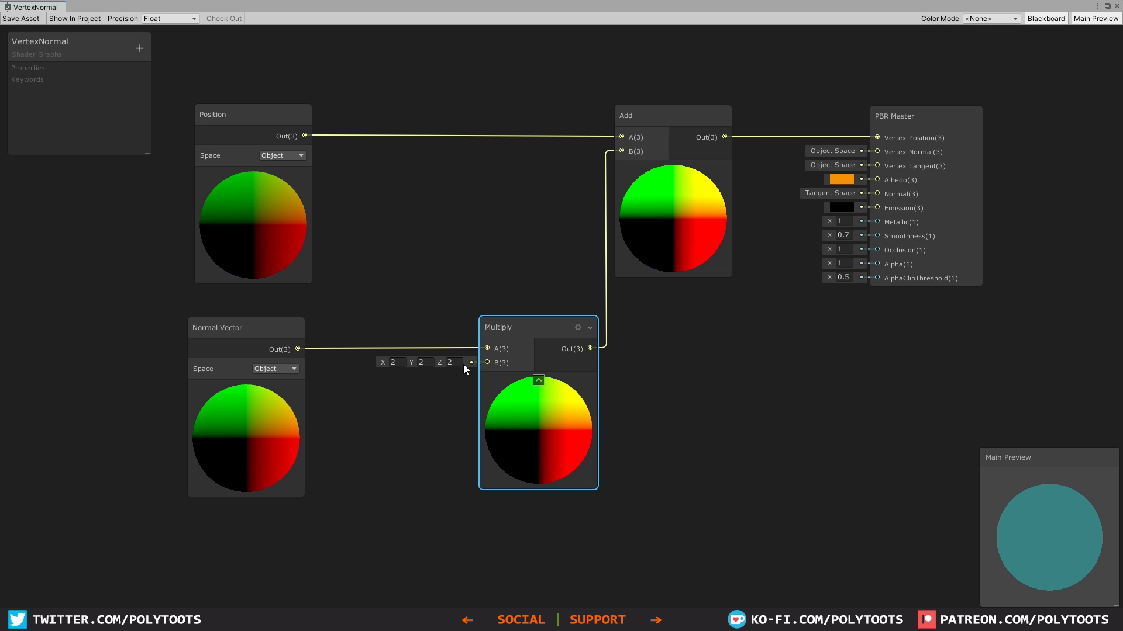
pyautogui.click(414, 450)
pyautogui.moveTo(413, 450); pyautogui.dragTo(468, 394, button='middle')
pyautogui.click(546, 352)
pyautogui.click(466, 400)
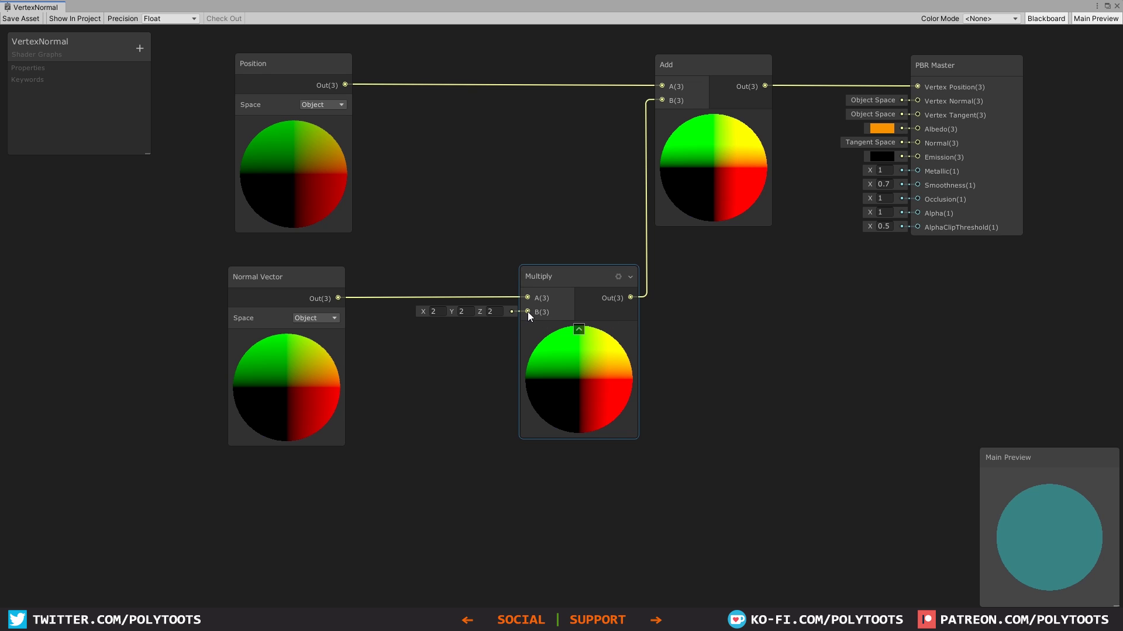
# Feed the Multiply node's B input from a new Vector 1 node and adjust its X value to slightly below 0.
pyautogui.moveTo(527, 311); pyautogui.dragTo(447, 392)
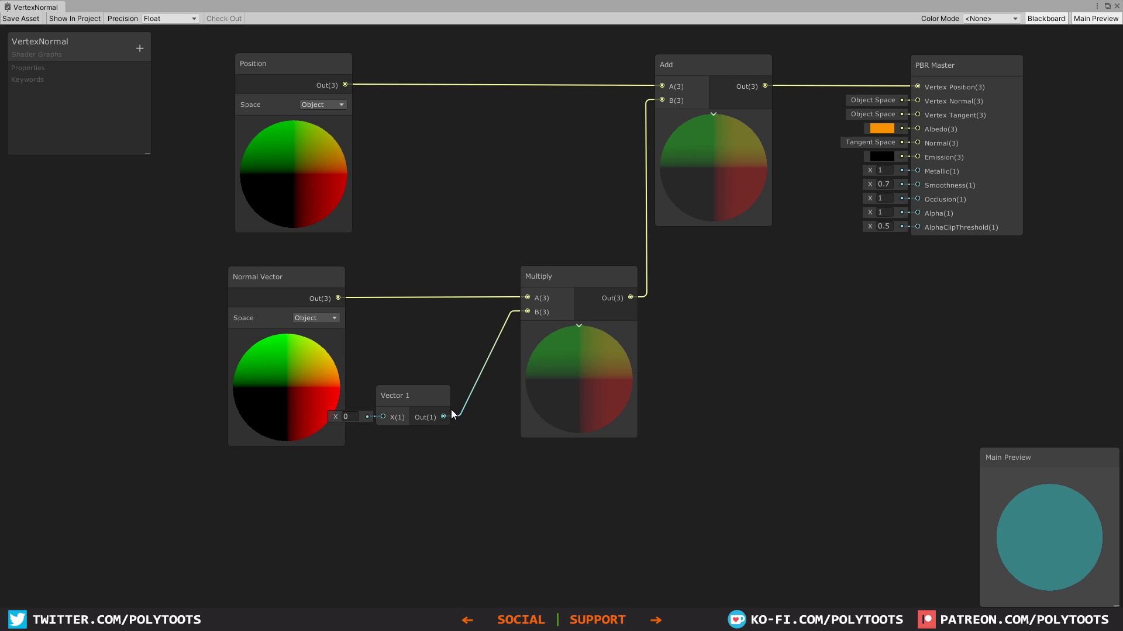
pyautogui.moveTo(435, 400); pyautogui.dragTo(466, 431)
pyautogui.moveTo(367, 448)
pyautogui.mouseDown()
pyautogui.moveTo(358, 457)
pyautogui.moveTo(379, 457)
pyautogui.moveTo(369, 461)
pyautogui.mouseUp()
pyautogui.moveTo(438, 423); pyautogui.dragTo(446, 420)
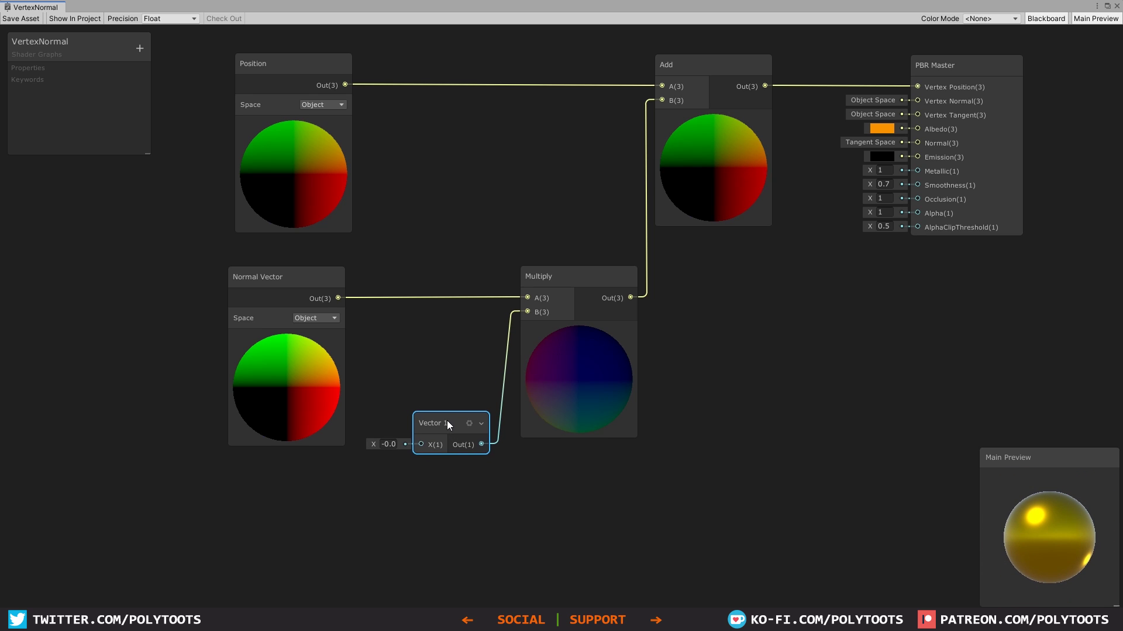
# Close the VertexNormal shader graph and return to the scene.
pyautogui.click(685, 414)
pyautogui.moveTo(771, 342); pyautogui.dragTo(751, 377, button='middle')
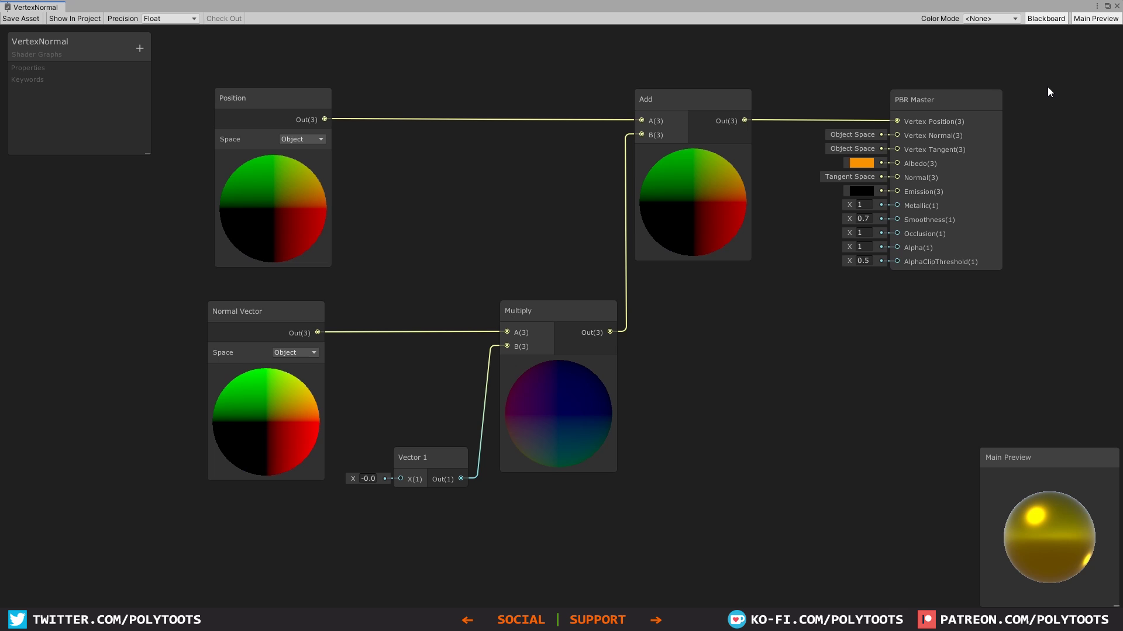
pyautogui.click(1116, 6)
pyautogui.click(619, 333)
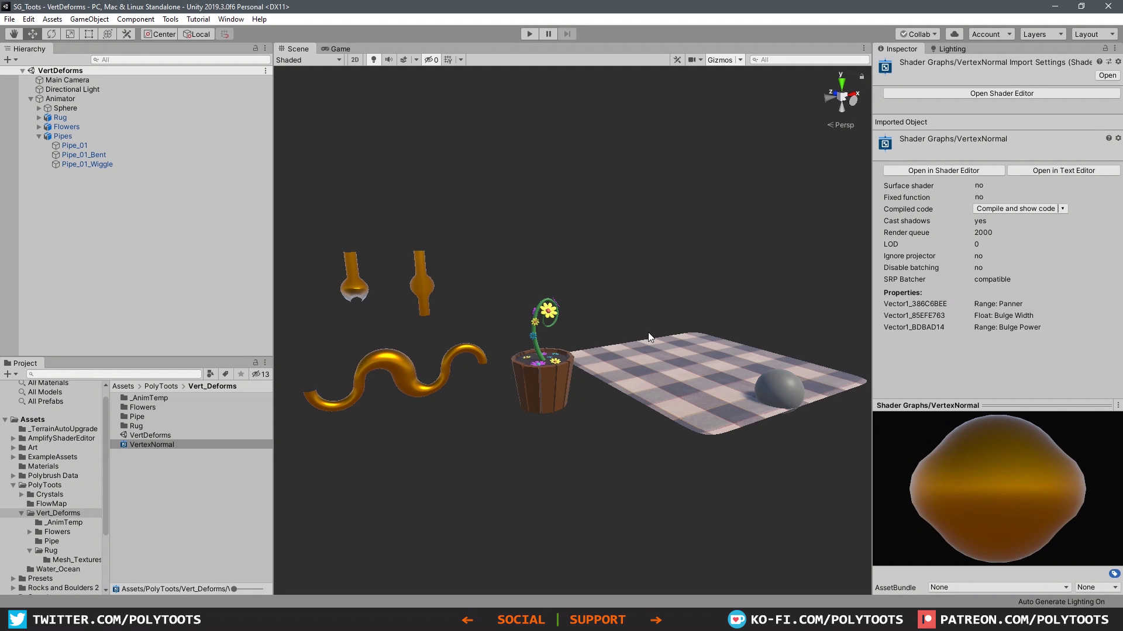
# Locate the material of the bulging Pipe_01 in the project and open the Pipe_Bulge shader graph.
pyautogui.click(405, 379)
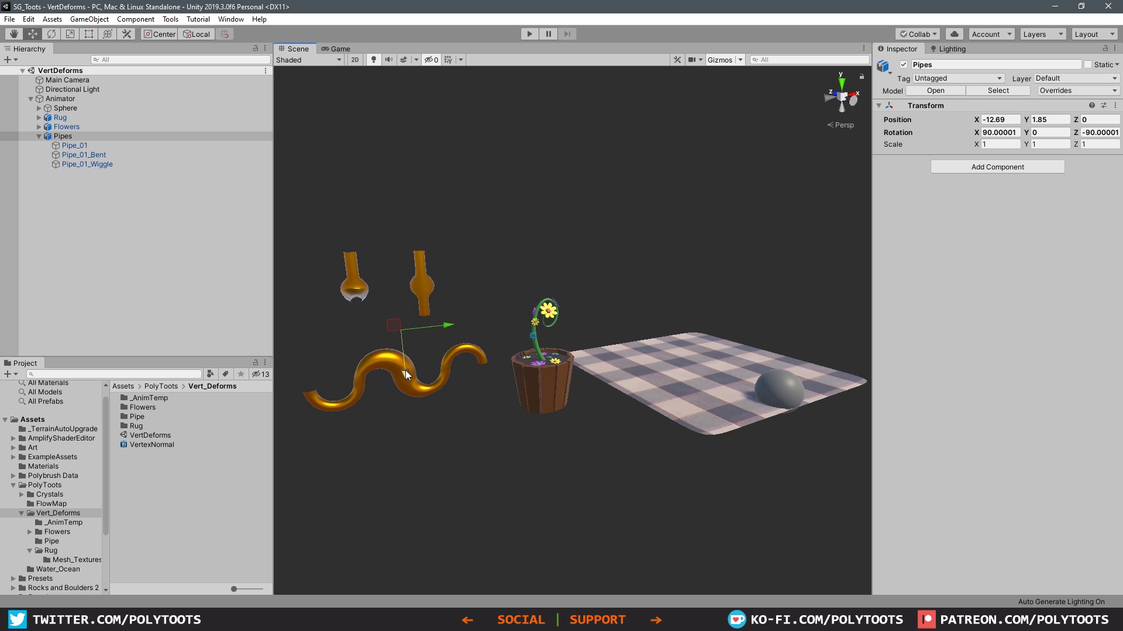
pyautogui.click(421, 283)
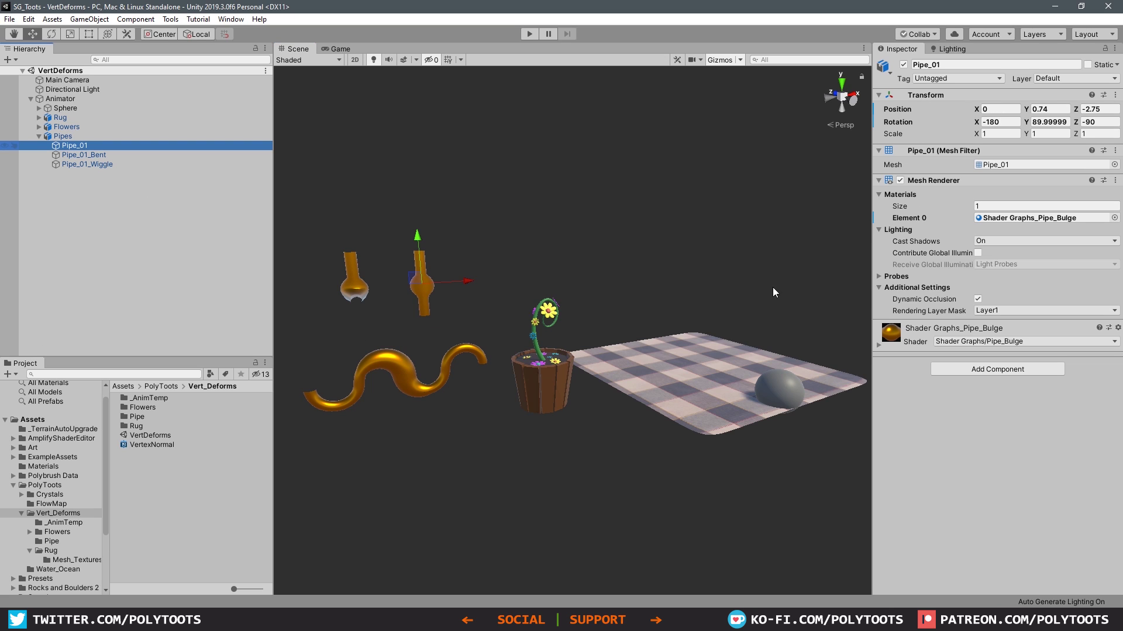
pyautogui.click(1018, 219)
pyautogui.click(195, 458)
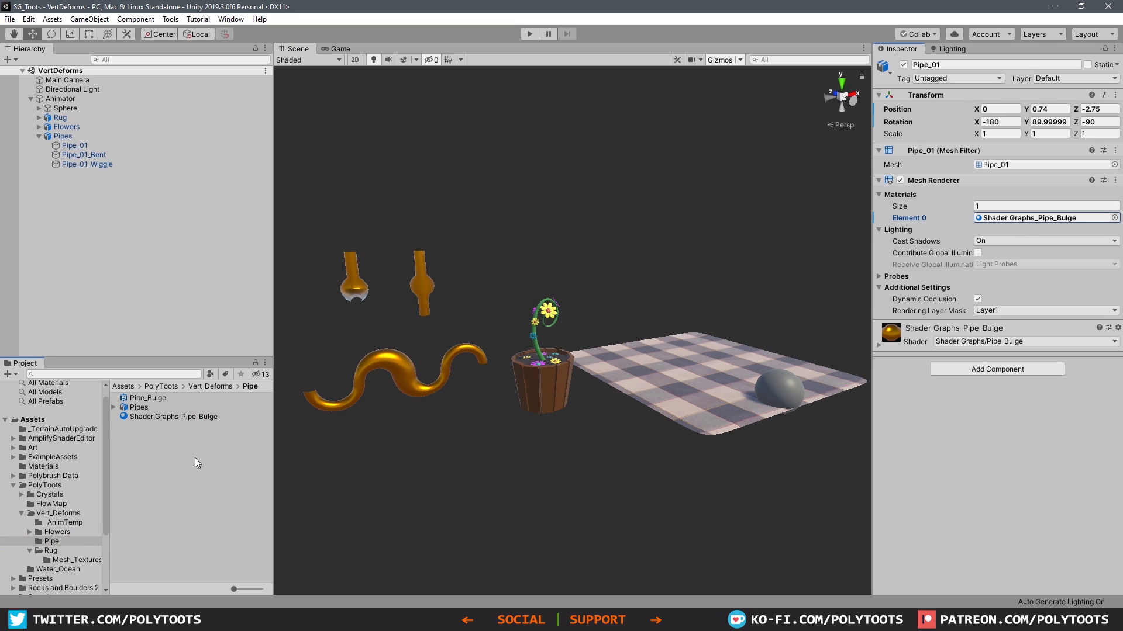
pyautogui.click(158, 399)
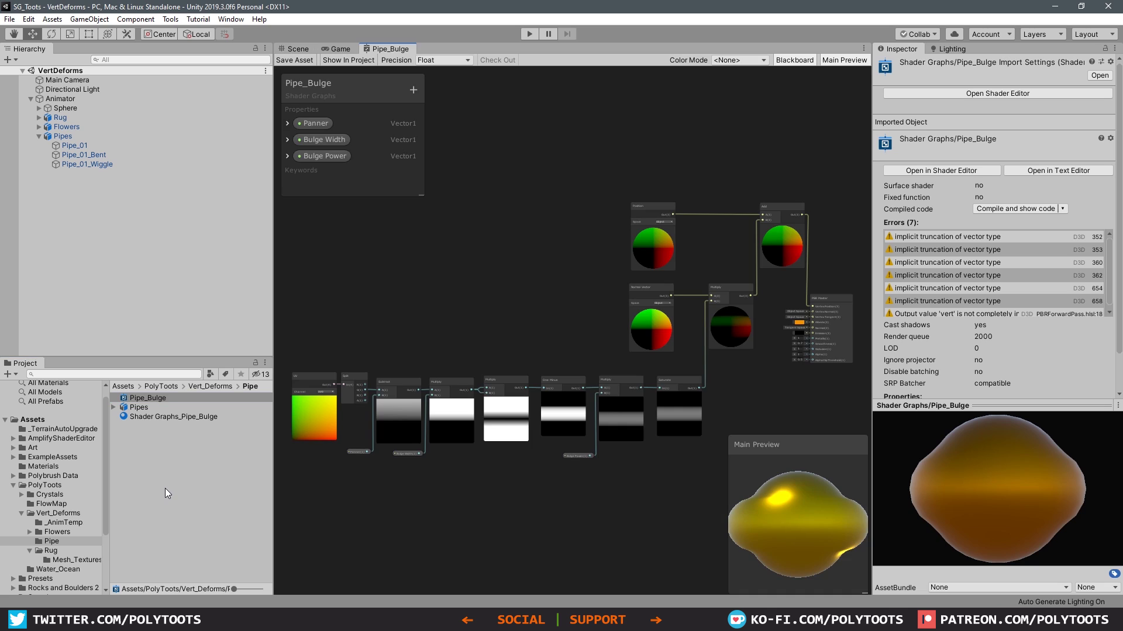
pyautogui.click(165, 488)
# Undock the Pipe_Bulge graph into its own window and maximize it.
pyautogui.moveTo(523, 333); pyautogui.dragTo(537, 286, button='middle')
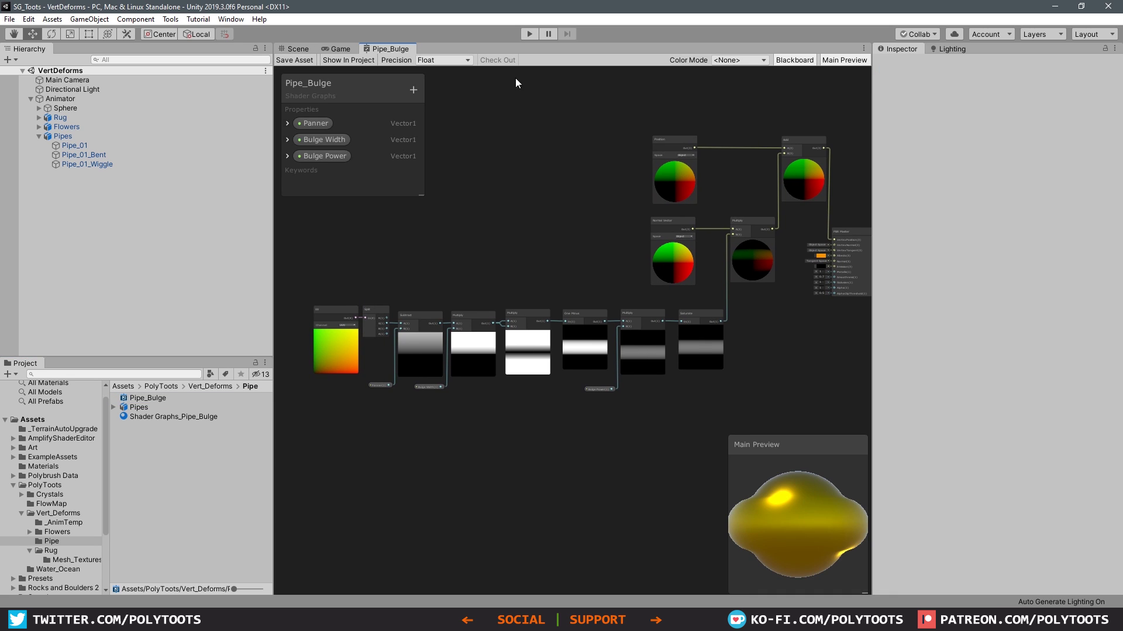
pyautogui.moveTo(431, 128); pyautogui.dragTo(520, 273)
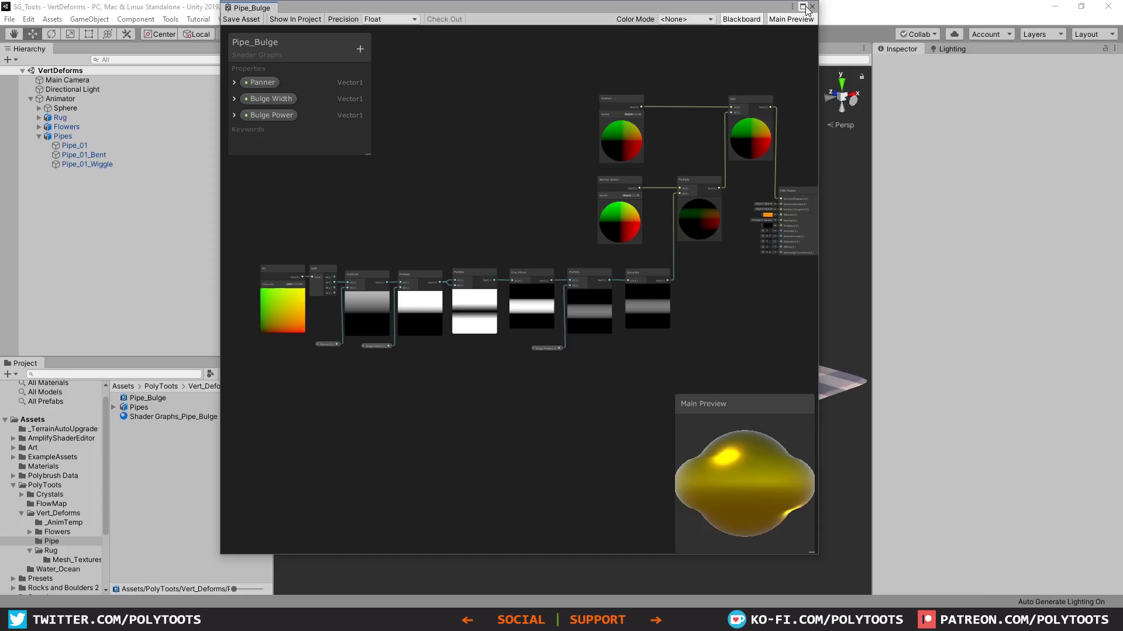
pyautogui.click(804, 6)
# Examine the Pipe_Bulge node chain from UV to Saturate, including the Bulge Power, Bulge Width and Panner properties.
pyautogui.scroll(5, 441, 265)
pyautogui.moveTo(499, 195); pyautogui.dragTo(579, 318, button='middle')
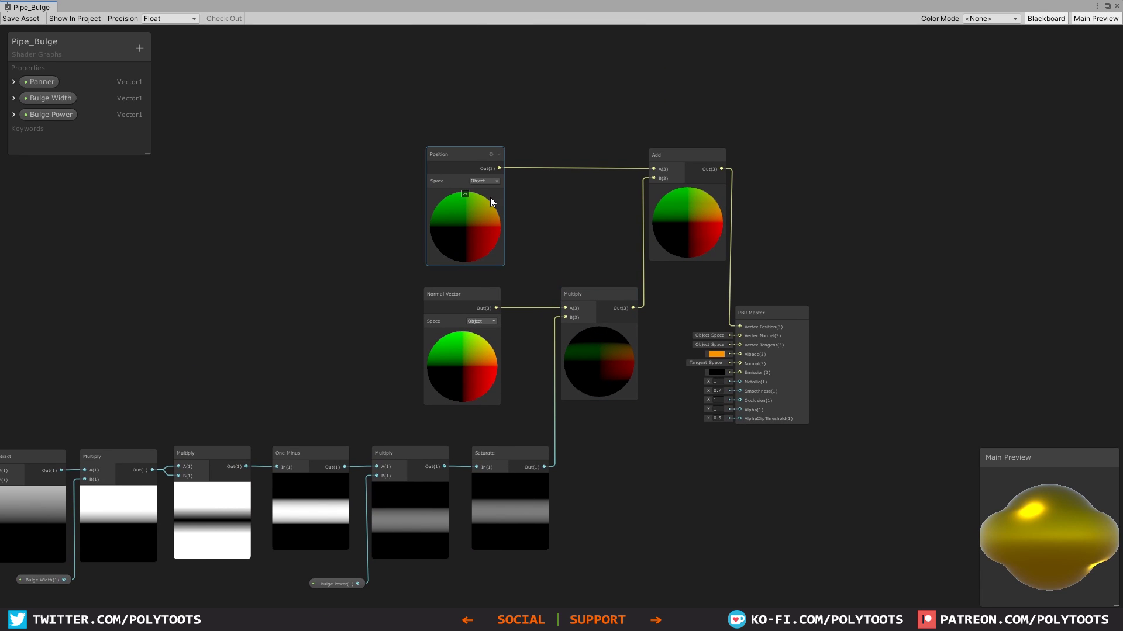
pyautogui.moveTo(576, 366); pyautogui.dragTo(753, 310, button='middle')
pyautogui.scroll(2, 703, 354)
pyautogui.click(702, 354)
pyautogui.scroll(2, 703, 354)
pyautogui.moveTo(736, 356); pyautogui.dragTo(802, 346, button='middle')
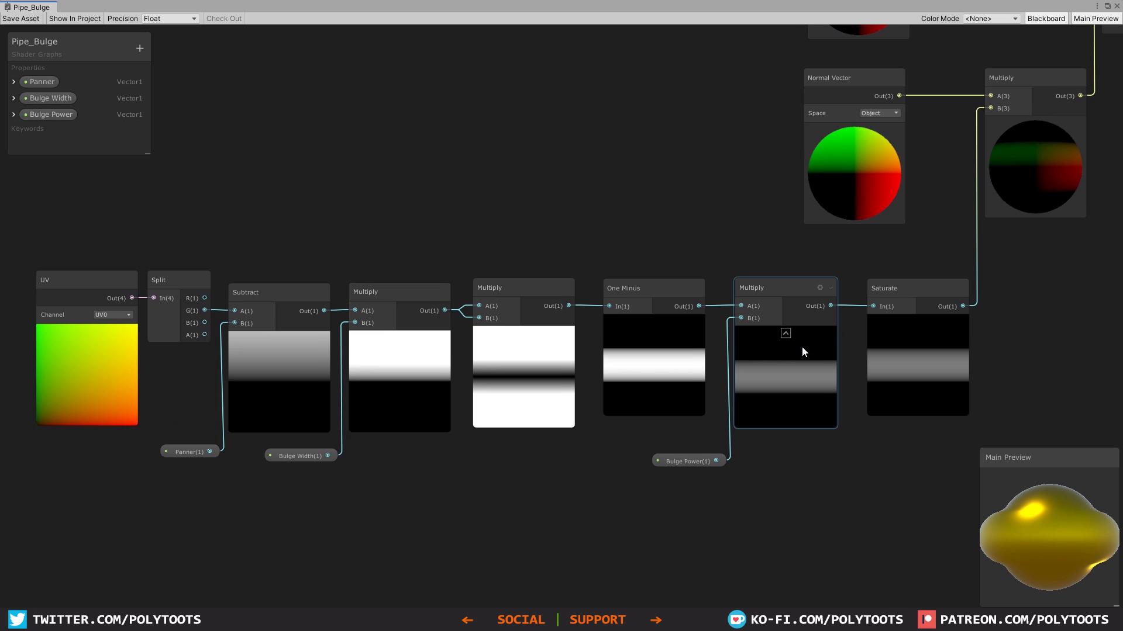
pyautogui.click(77, 290)
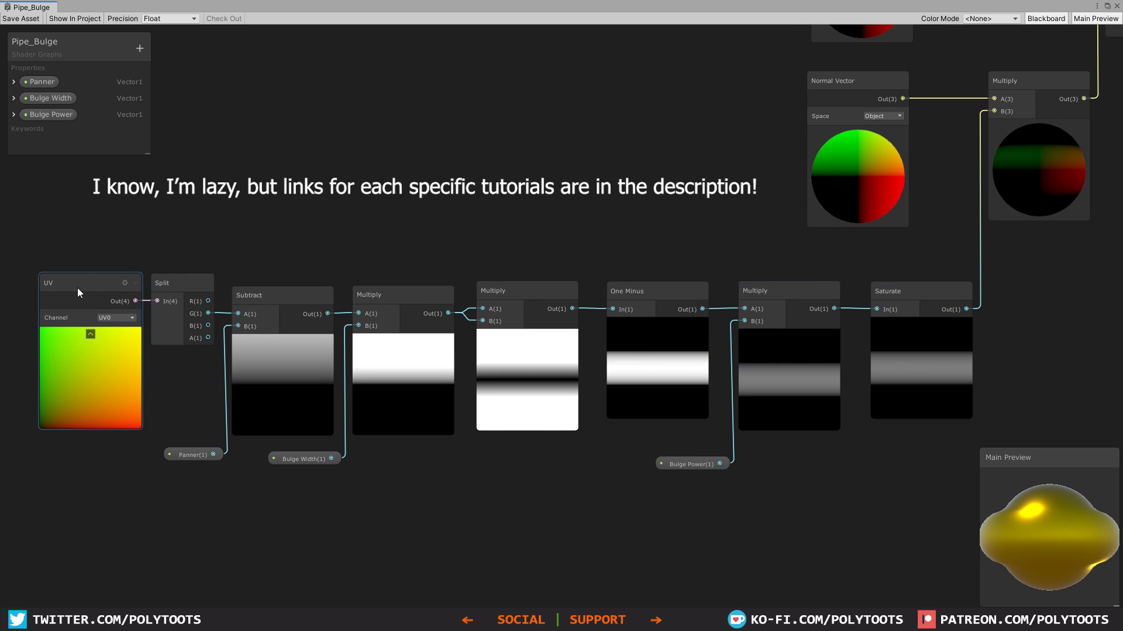
pyautogui.click(916, 377)
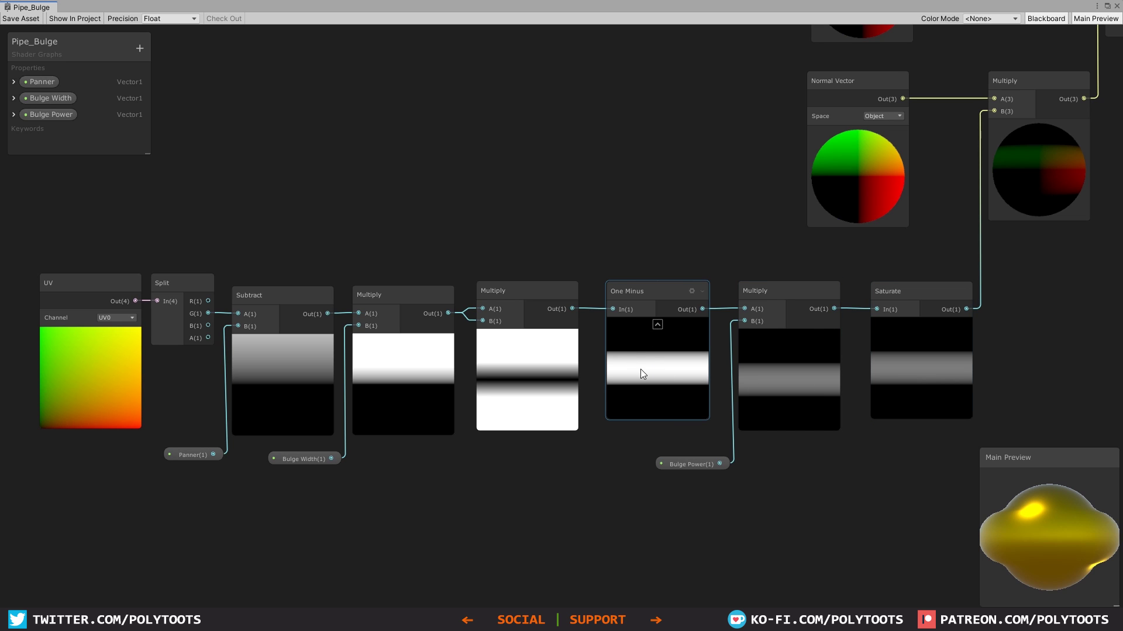
pyautogui.click(654, 369)
pyautogui.click(688, 462)
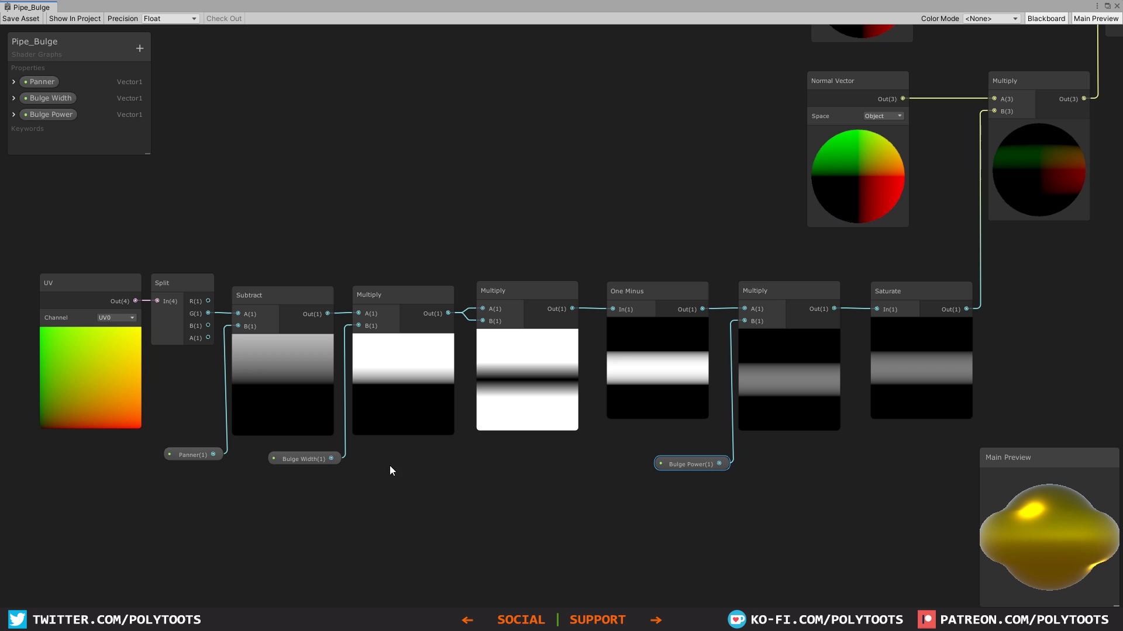
pyautogui.click(311, 461)
pyautogui.click(186, 455)
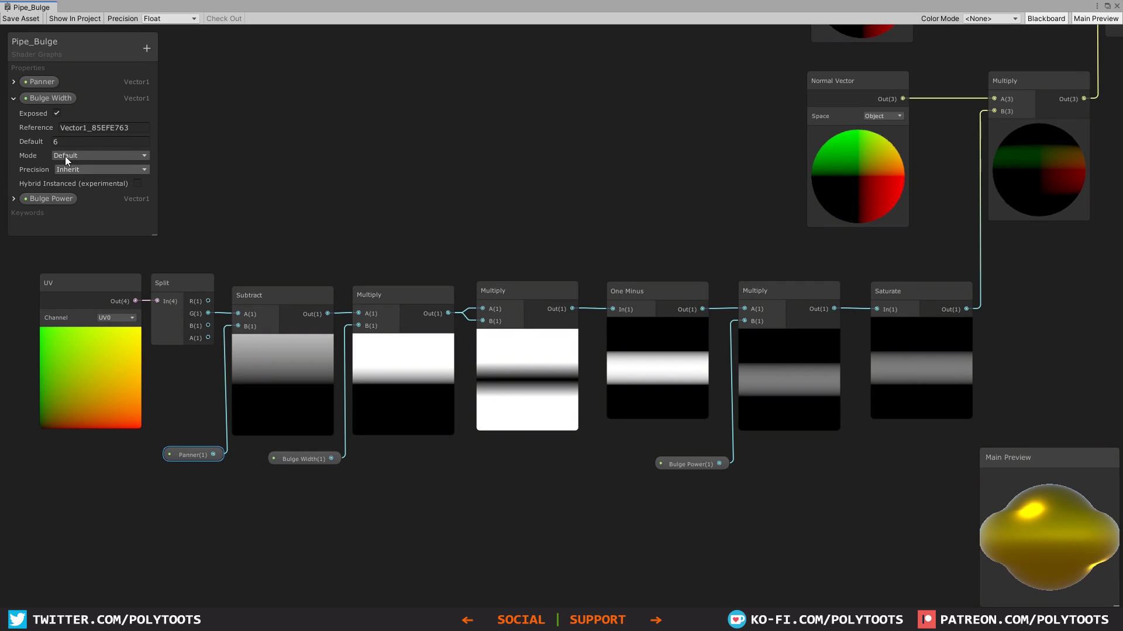
# Try several default values for the Bulge Width property, including 4, and finish with 7.
pyautogui.click(60, 141)
pyautogui.moveTo(41, 139)
pyautogui.mouseDown()
pyautogui.moveTo(65, 141)
pyautogui.moveTo(51, 142)
pyautogui.mouseUp()
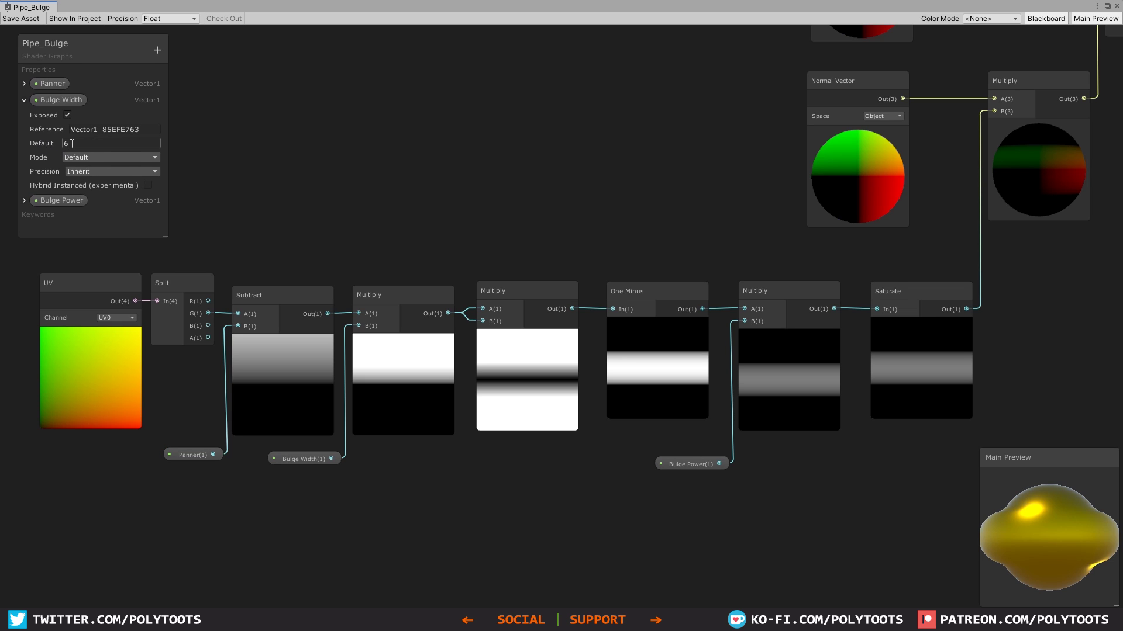
pyautogui.write('2')
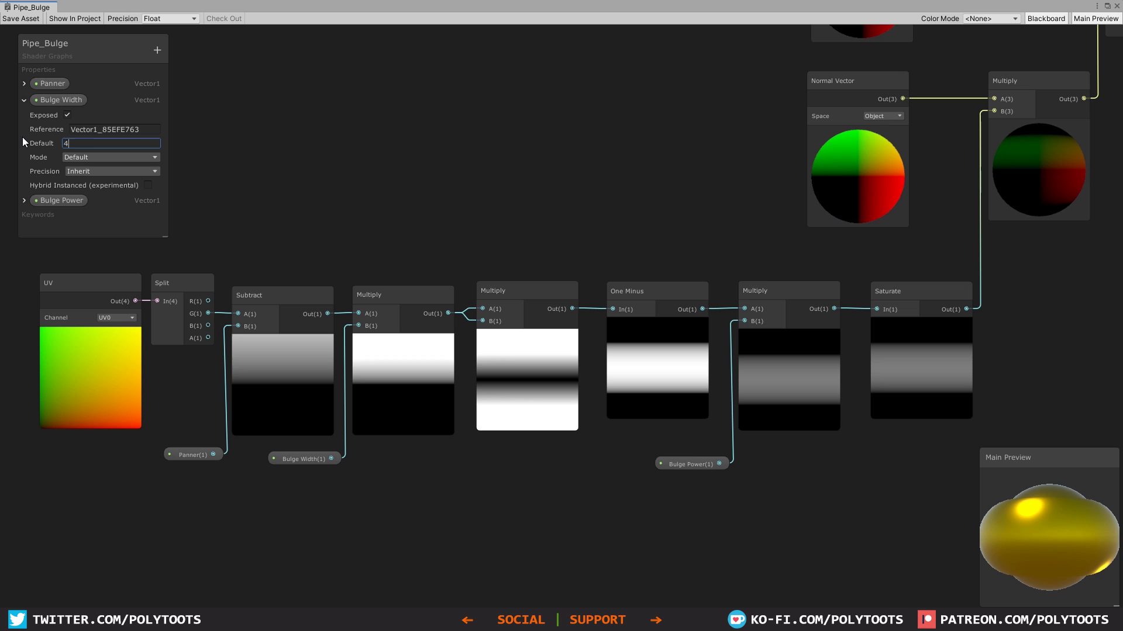
pyautogui.write('5')
pyautogui.write('7')
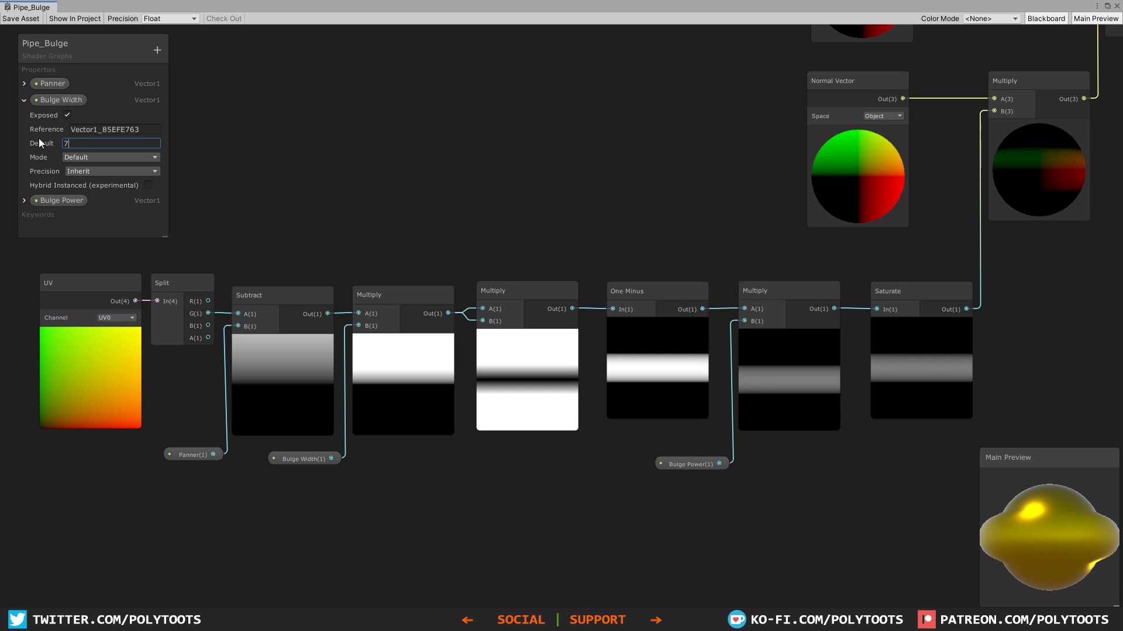
# Try to connect the Saturate node's output to the PBR Master's Emission input.
pyautogui.moveTo(497, 432); pyautogui.dragTo(752, 307)
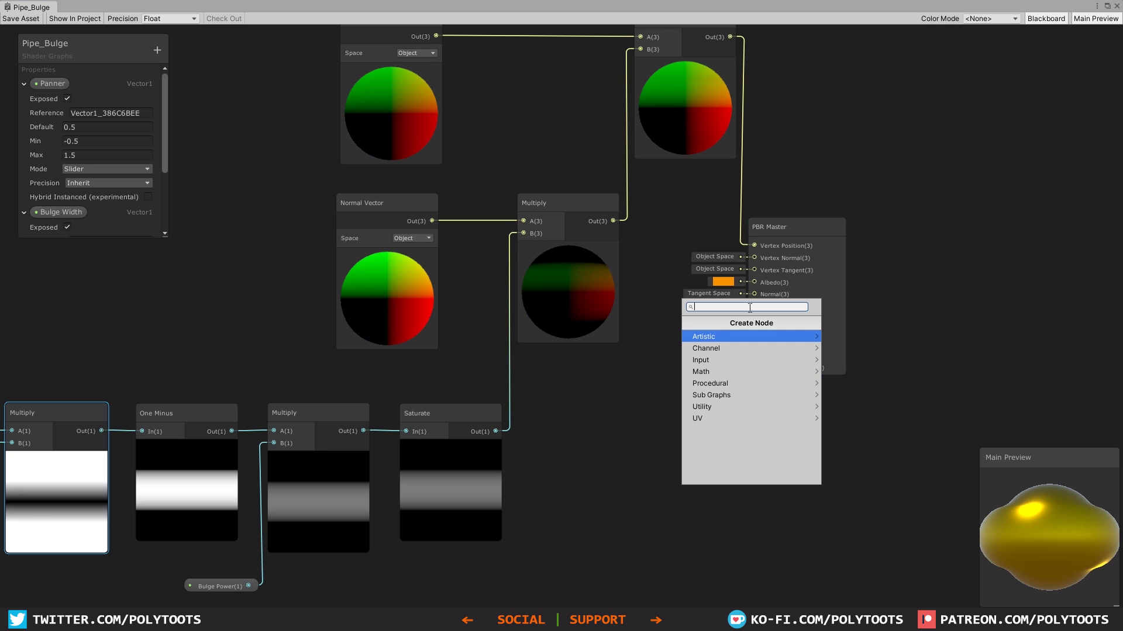
pyautogui.click(521, 444)
pyautogui.moveTo(497, 431); pyautogui.dragTo(756, 306)
pyautogui.click(539, 434)
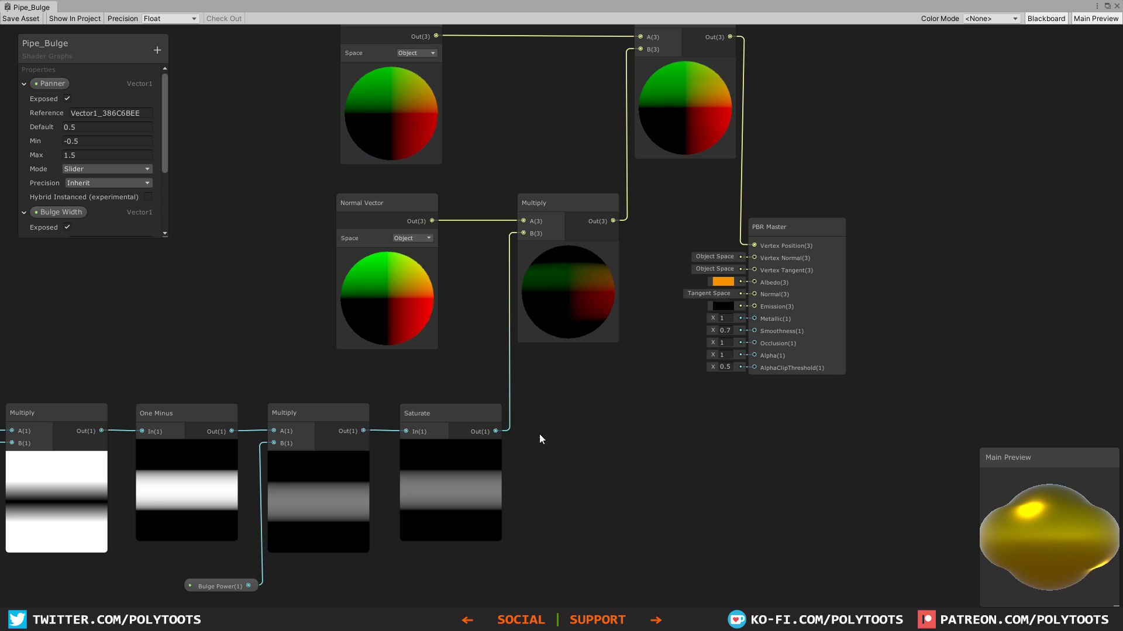
pyautogui.moveTo(497, 431); pyautogui.dragTo(755, 307)
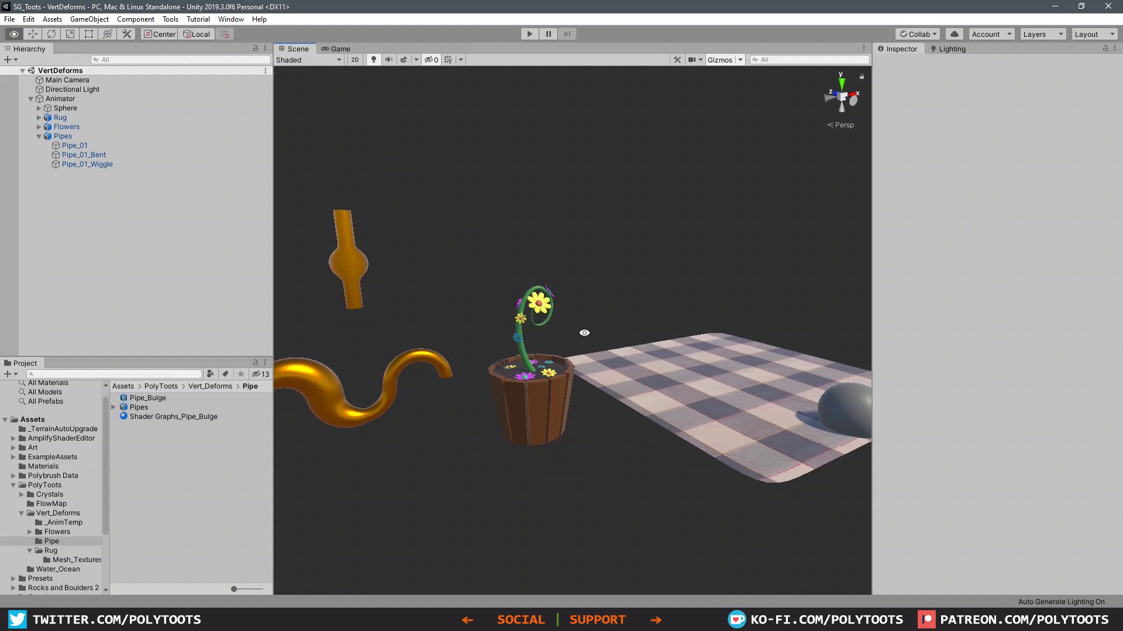
# Select the Flower mesh inside the Flowers object and expand its FlowerGrow material properties.
pyautogui.keyDown('alt'); pyautogui.moveTo(584, 333); pyautogui.dragTo(684, 321); pyautogui.keyUp('alt')
pyautogui.click(579, 297)
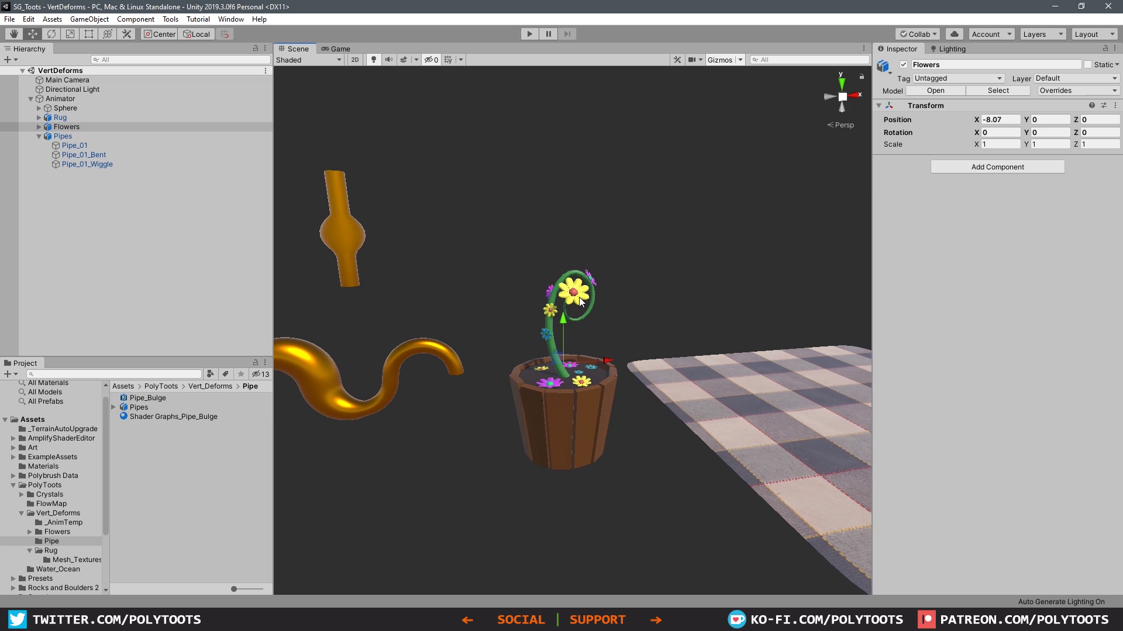
pyautogui.click(578, 297)
pyautogui.click(911, 344)
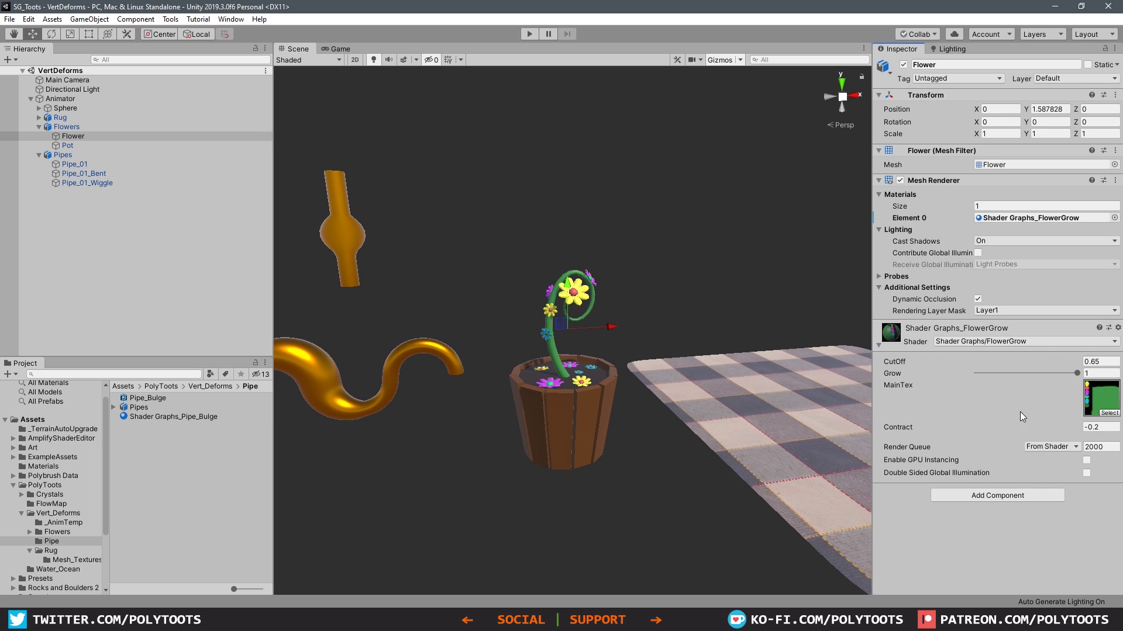
# Vary the FlowerGrow material's Grow value to preview the flower growing and shrinking.
pyautogui.moveTo(1070, 375)
pyautogui.mouseDown()
pyautogui.moveTo(975, 373)
pyautogui.moveTo(1080, 373)
pyautogui.mouseUp()
pyautogui.click(394, 360)
pyautogui.moveTo(591, 357); pyautogui.dragTo(523, 351, button='right')
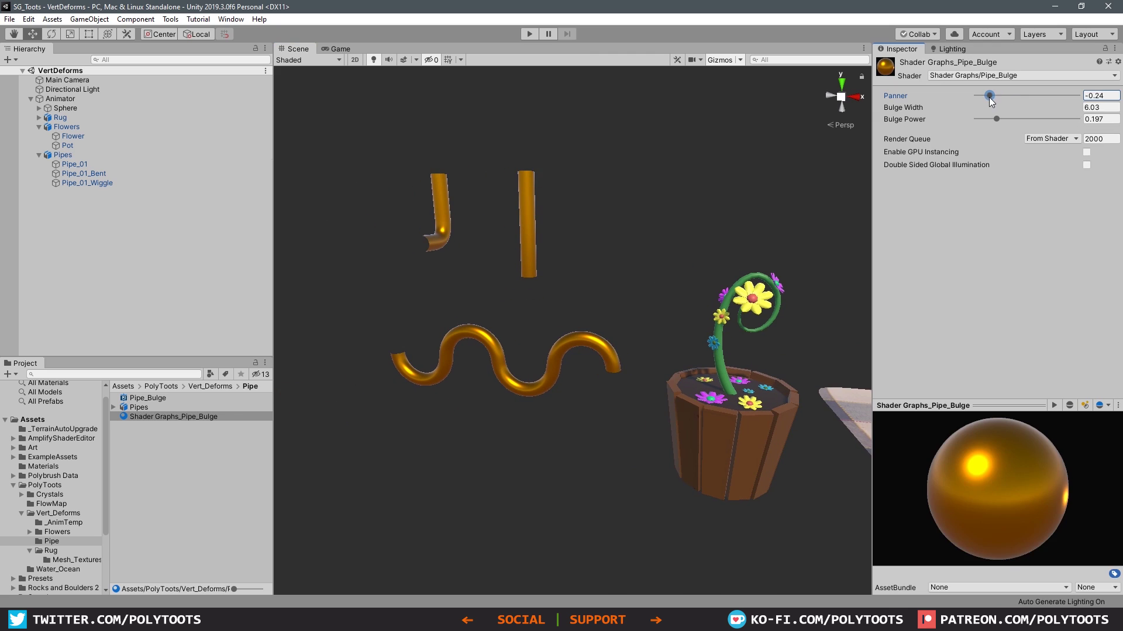
pyautogui.moveTo(992, 102); pyautogui.dragTo(1085, 126)
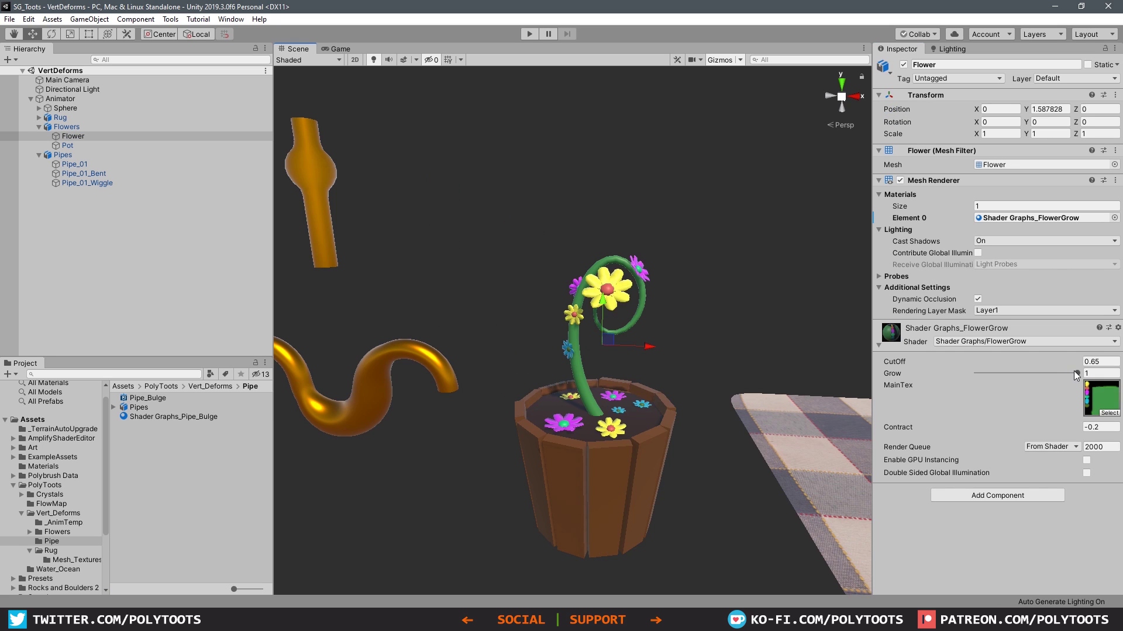
pyautogui.moveTo(1074, 371); pyautogui.dragTo(1024, 380)
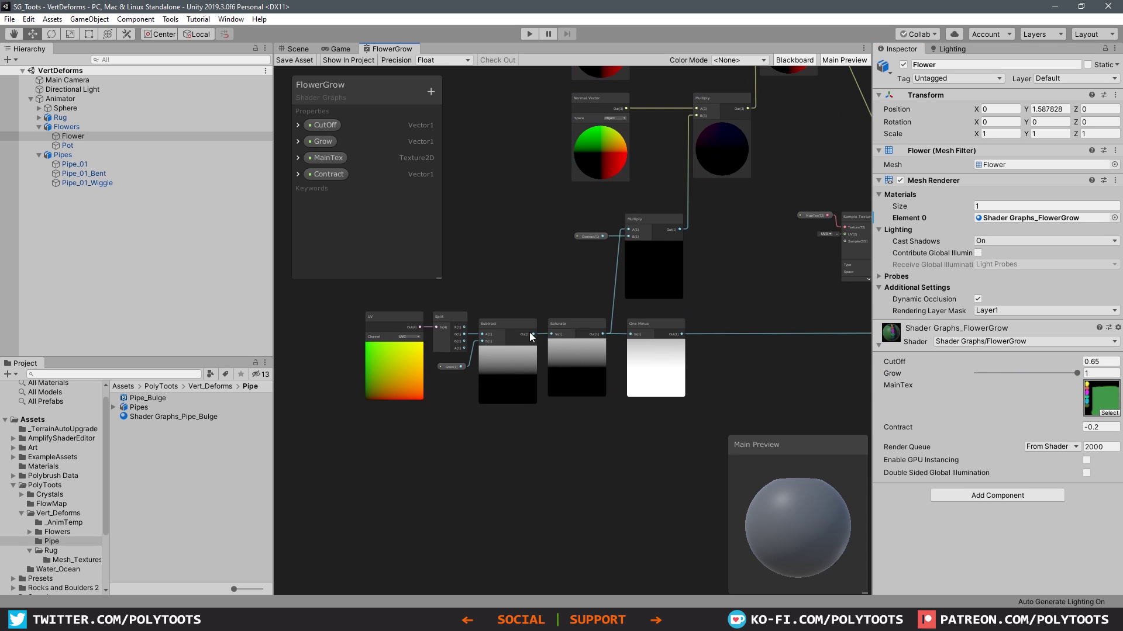
# Examine the UV, Subtract and Saturate node chain in the FlowerGrow shader graph.
pyautogui.moveTo(575, 340); pyautogui.dragTo(509, 365, button='middle')
pyautogui.scroll(-1, 509, 364)
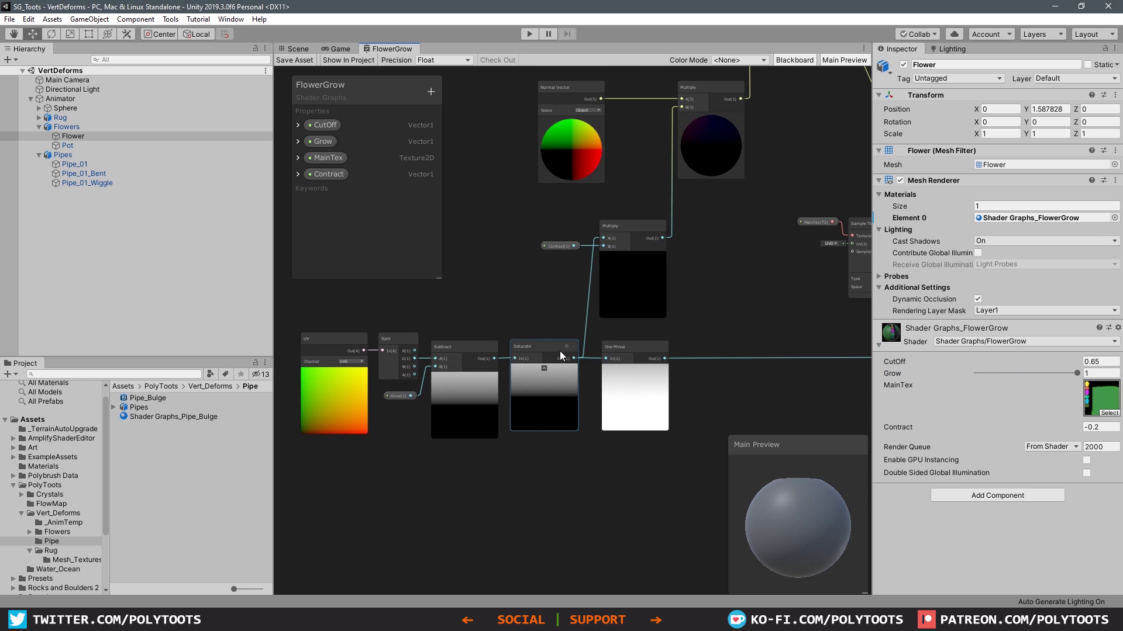
pyautogui.click(319, 342)
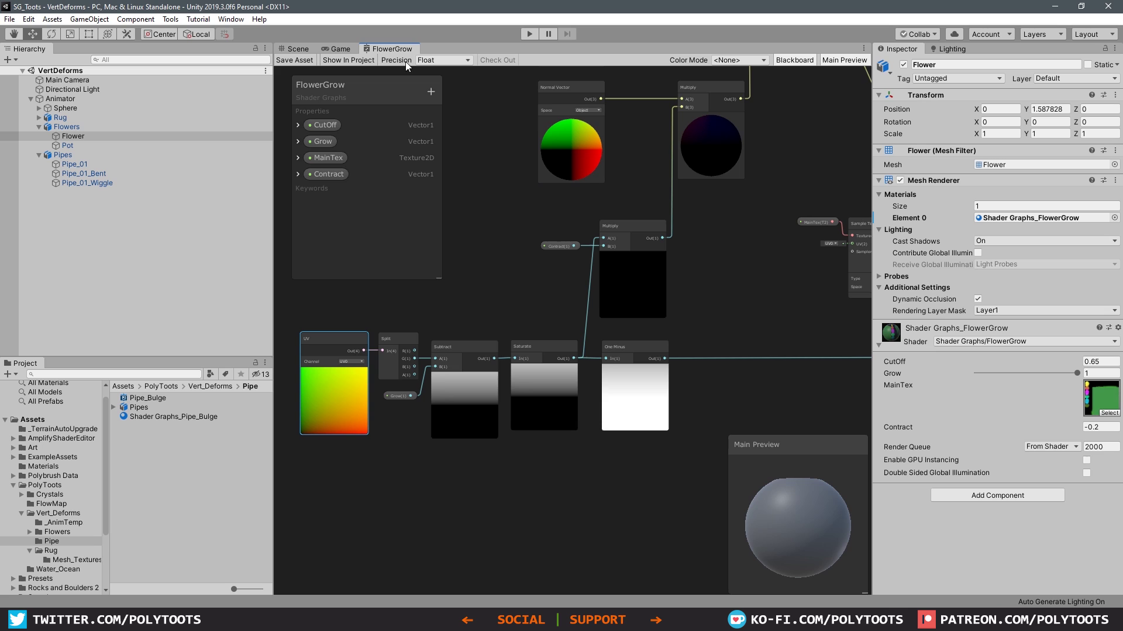
# Undock the FlowerGrow shader graph into its own window and maximize it.
pyautogui.moveTo(398, 49); pyautogui.dragTo(579, 280)
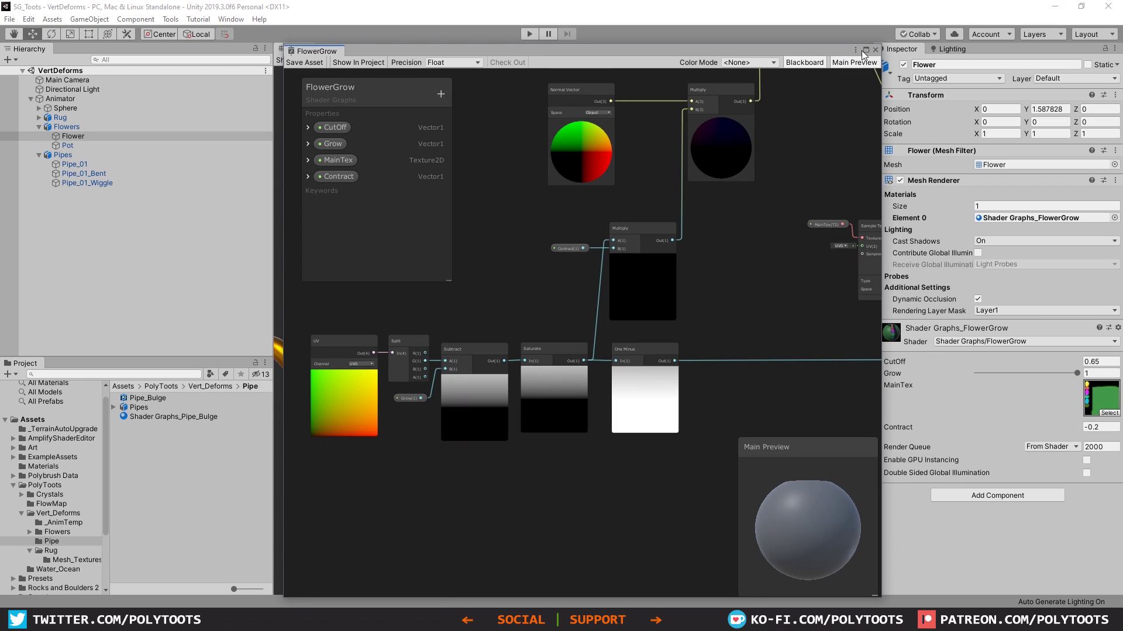
pyautogui.click(857, 49)
pyautogui.click(866, 49)
pyautogui.scroll(2, 607, 345)
pyautogui.moveTo(516, 373); pyautogui.dragTo(388, 402, button='middle')
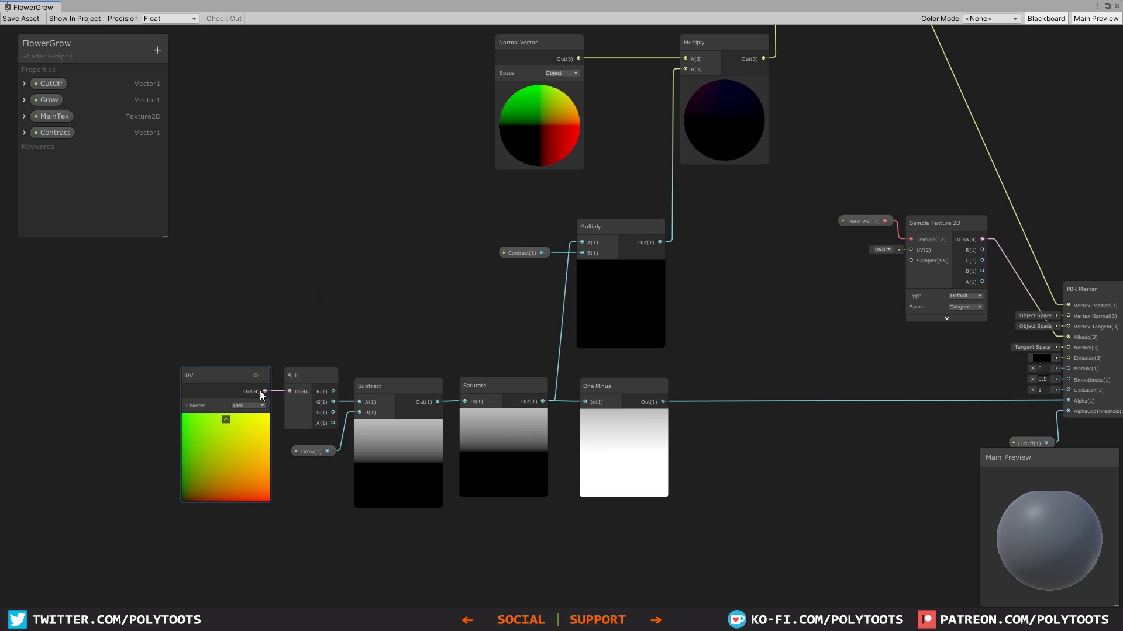
# Examine the Split node and the Grow property feeding the Subtract node in the FlowerGrow graph.
pyautogui.click(325, 399)
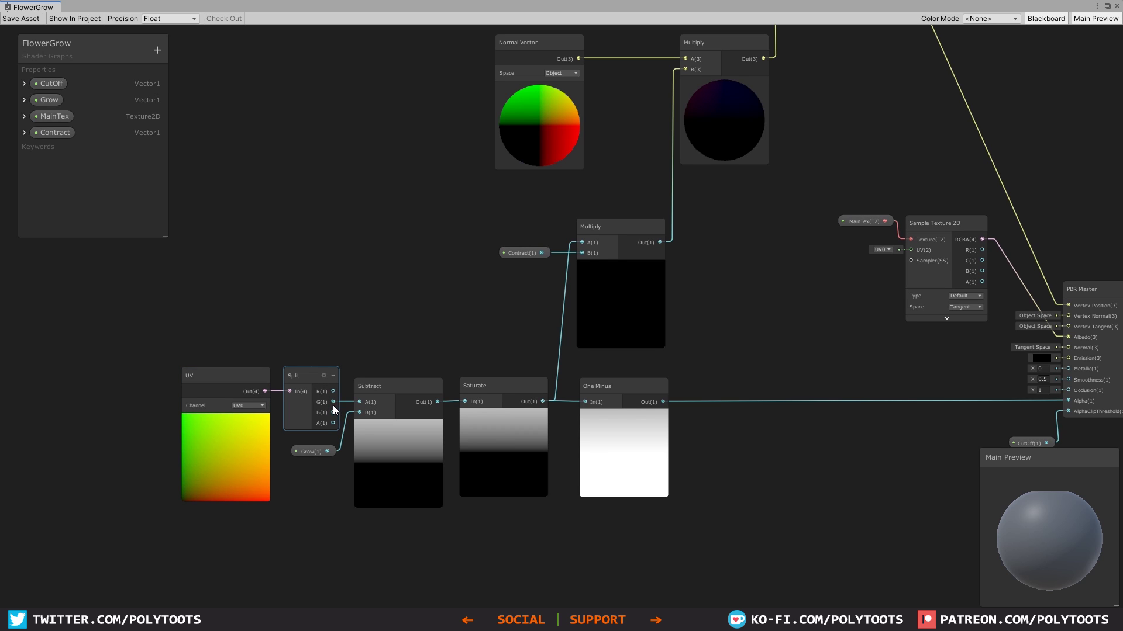
pyautogui.click(312, 452)
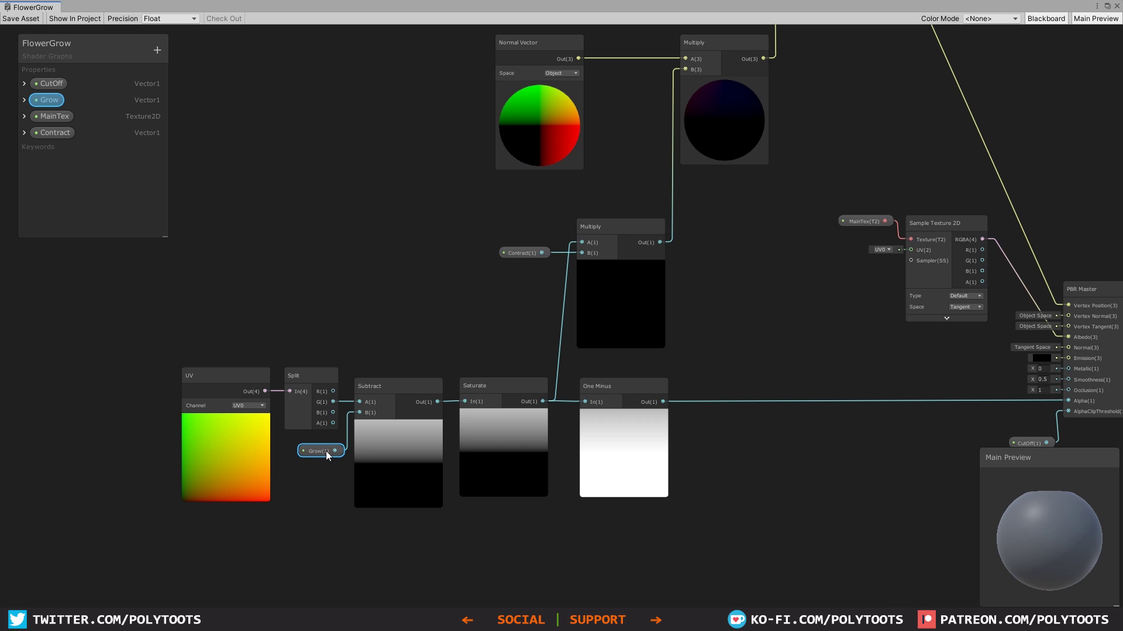
pyautogui.click(24, 100)
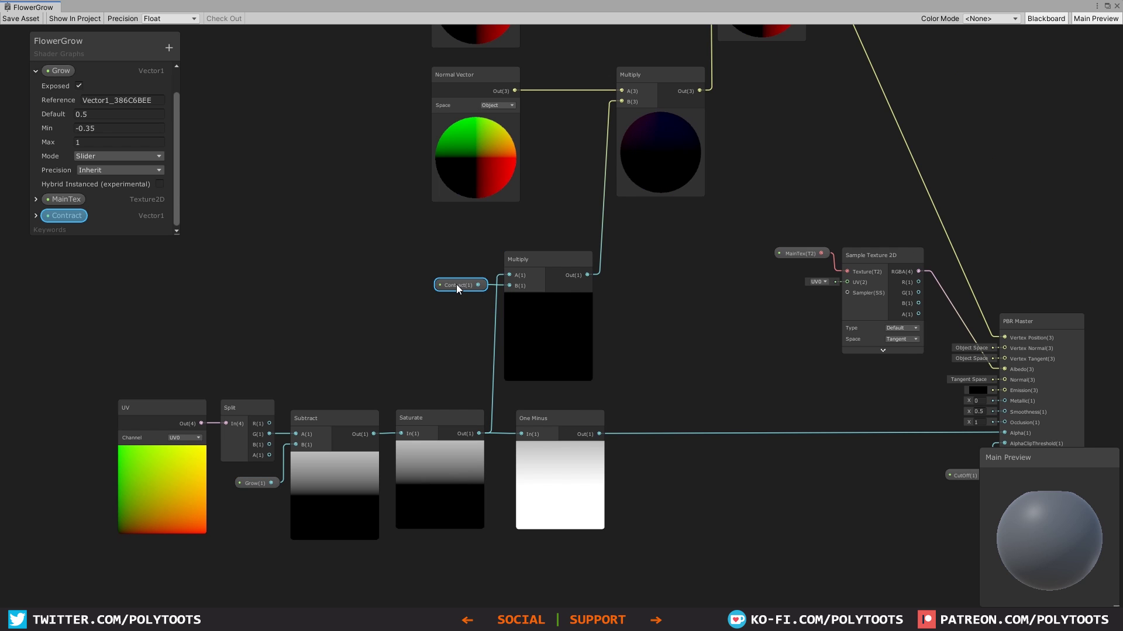
# Vary the FlowerGrow material's Contract and Grow values to preview the flower contracting along its normals.
pyautogui.moveTo(456, 284); pyautogui.dragTo(460, 284)
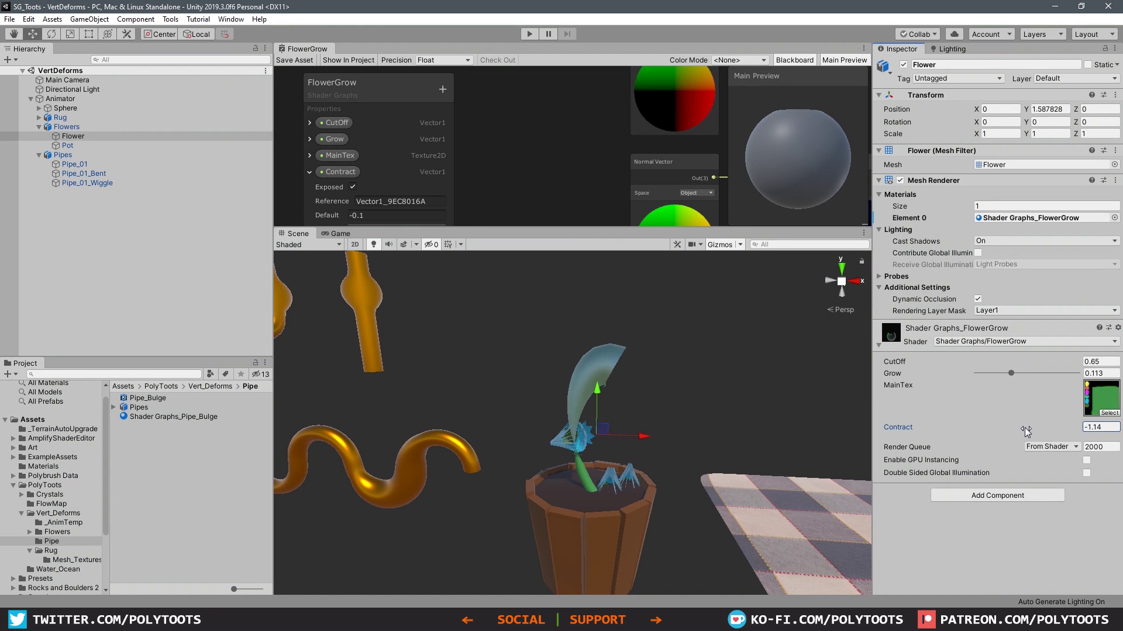
pyautogui.moveTo(1027, 433); pyautogui.dragTo(1076, 432)
pyautogui.moveTo(1021, 373); pyautogui.dragTo(997, 384)
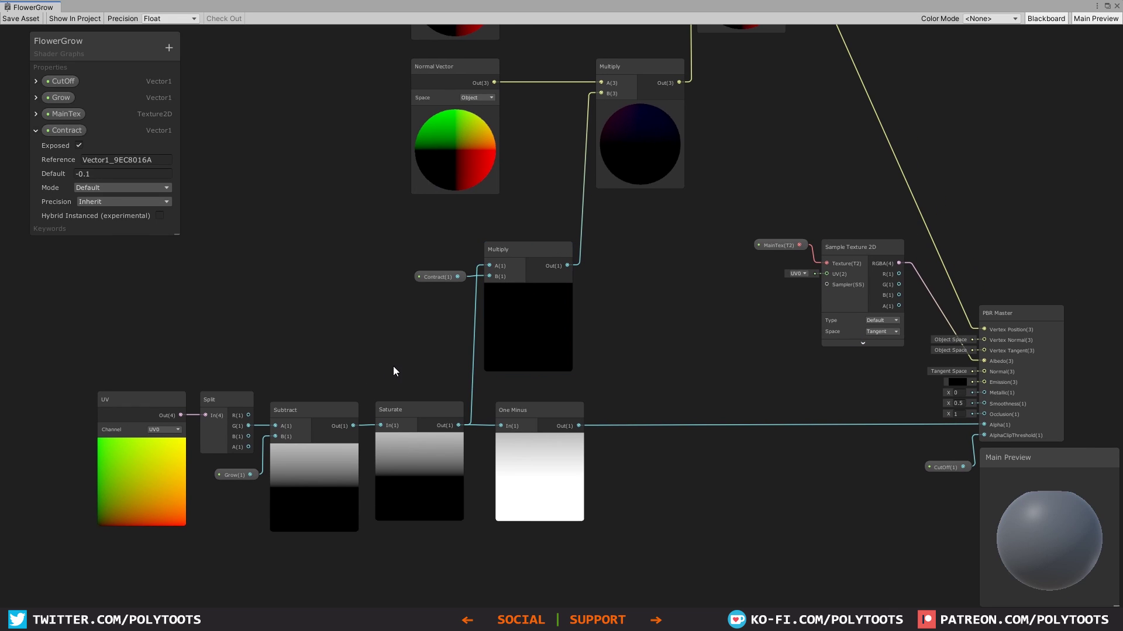
# Examine how the Contract, Normal Vector and Position nodes combine to drive the PBR Master's Vertex Position.
pyautogui.moveTo(540, 194); pyautogui.dragTo(476, 196, button='middle')
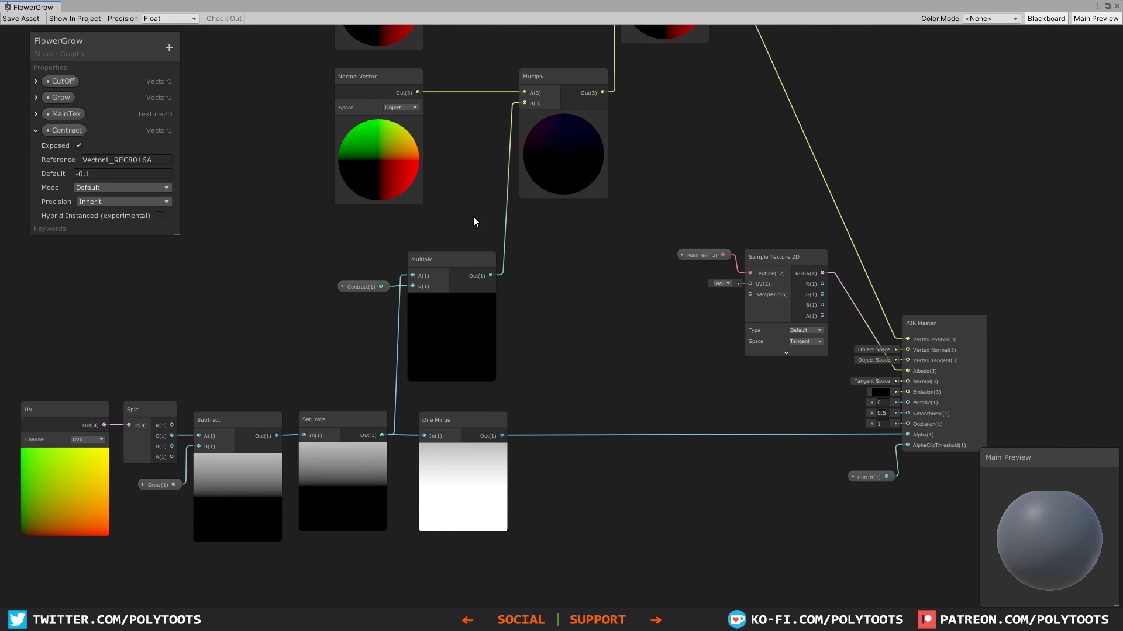
pyautogui.moveTo(539, 129); pyautogui.dragTo(548, 263, button='middle')
pyautogui.moveTo(318, 92); pyautogui.dragTo(693, 292)
pyautogui.click(692, 292)
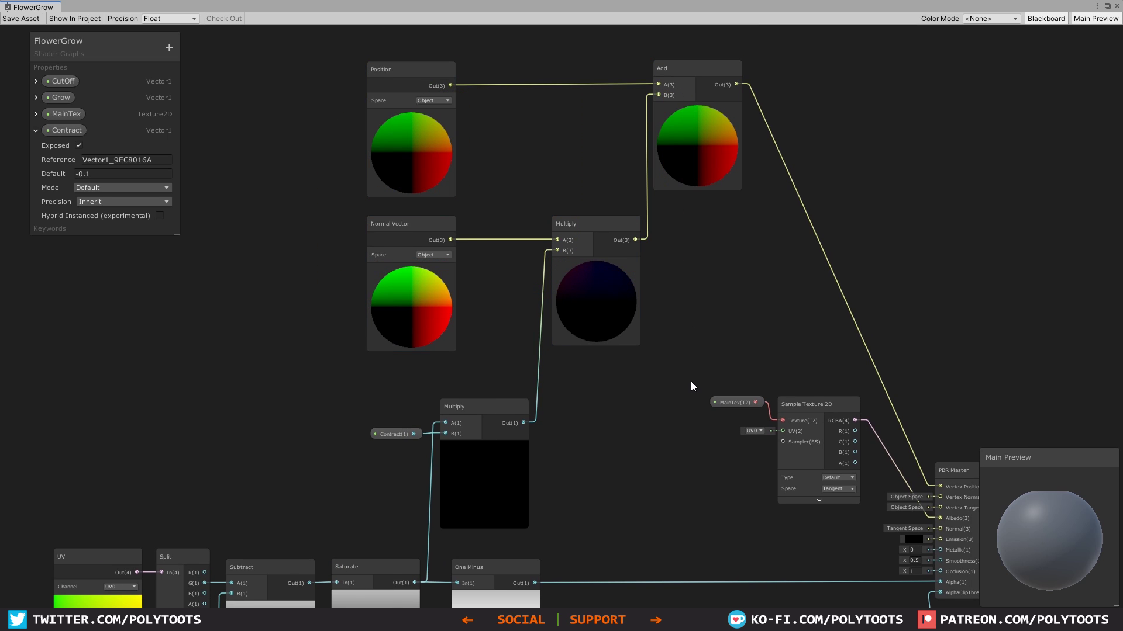
pyautogui.moveTo(645, 449); pyautogui.dragTo(511, 261, button='middle')
# Examine the Saturate and One Minus nodes that feed the PBR Master's Alpha input.
pyautogui.click(381, 393)
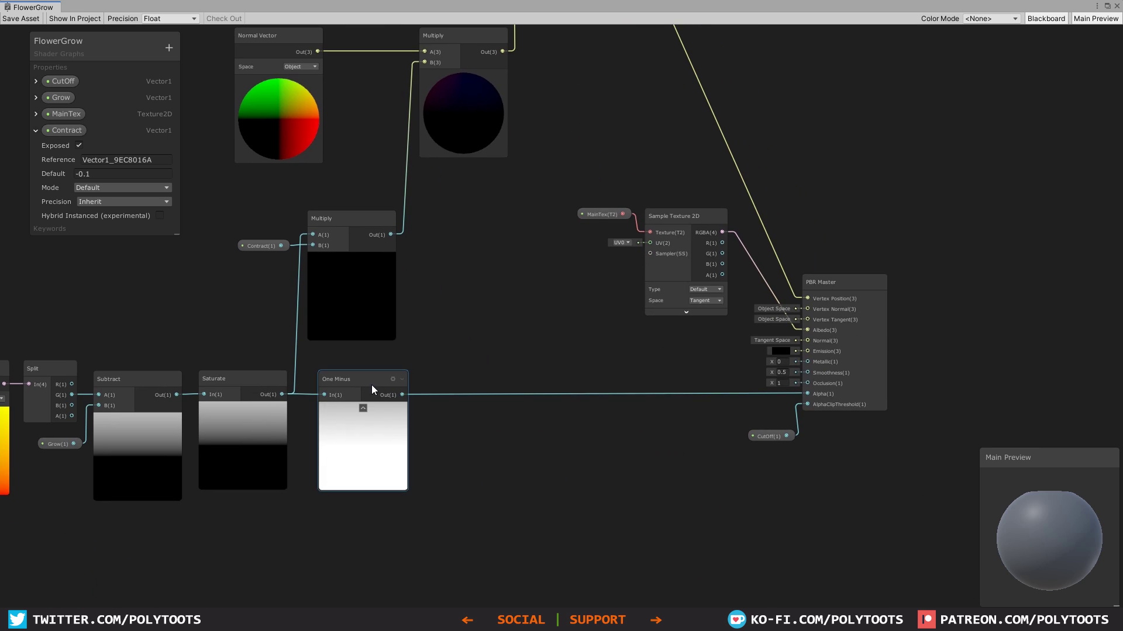
pyautogui.moveTo(353, 383); pyautogui.dragTo(369, 383)
pyautogui.click(199, 400)
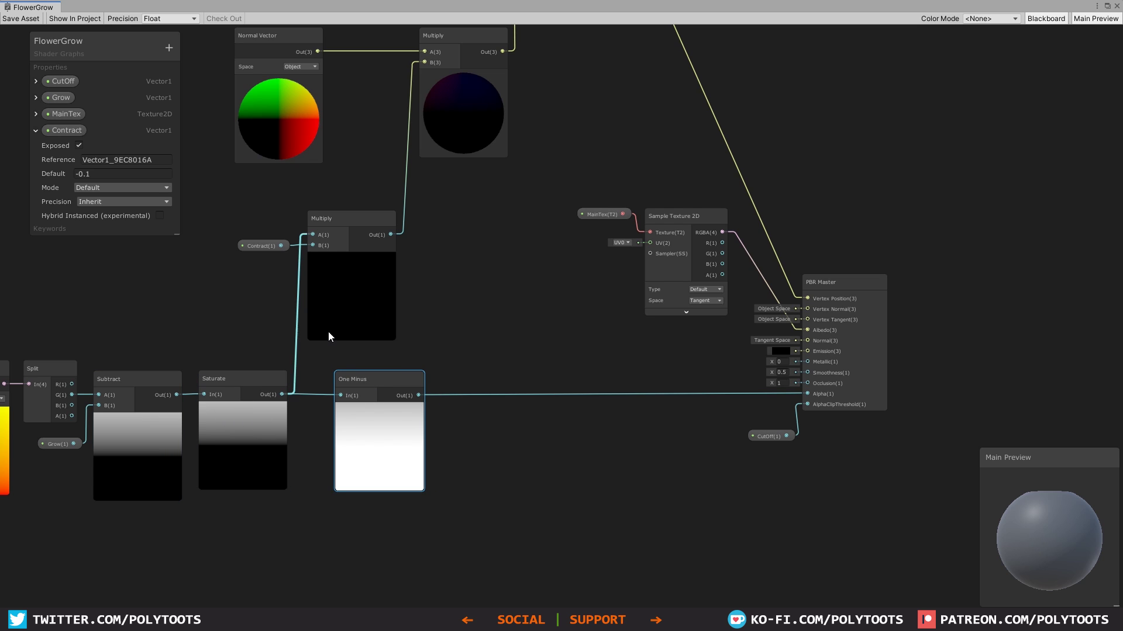
pyautogui.moveTo(242, 380); pyautogui.dragTo(393, 377, button='middle')
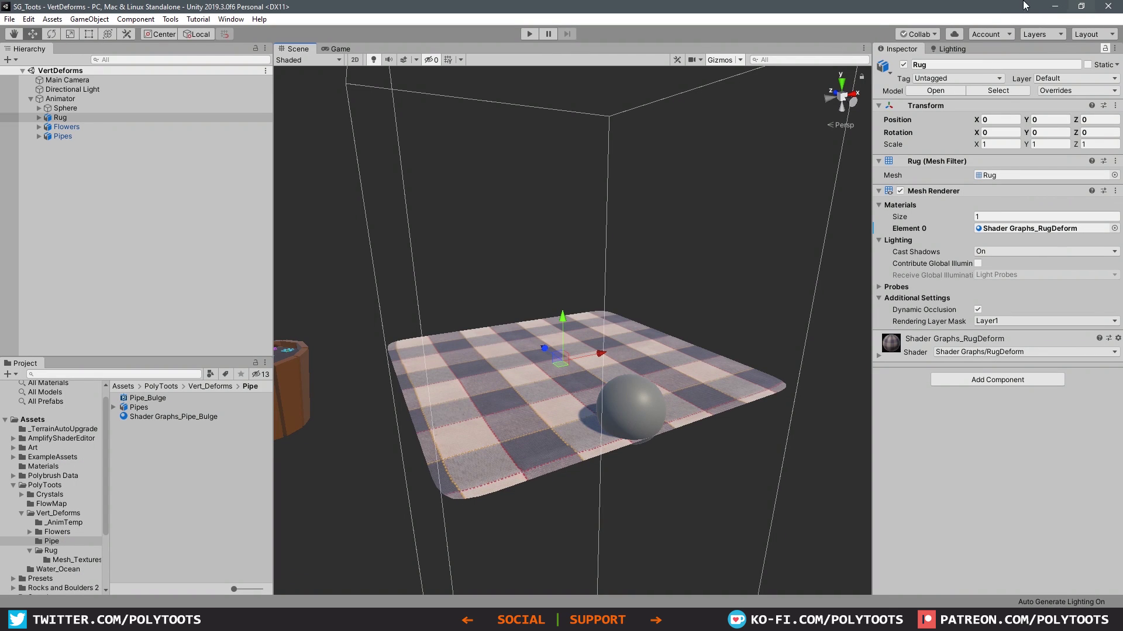
# Expand the Rug and Sphere objects and select the Sphere's Particle System to inspect its settings.
pyautogui.click(58, 118)
pyautogui.click(39, 117)
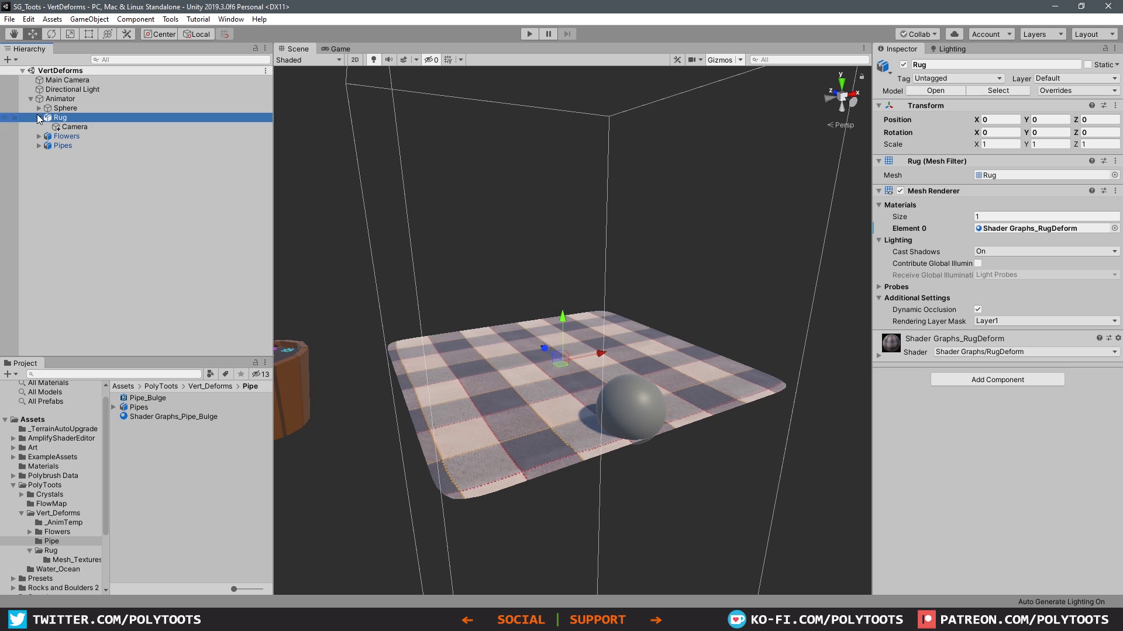
pyautogui.click(39, 109)
pyautogui.click(64, 108)
pyautogui.moveTo(633, 384)
pyautogui.keyDown('alt'); pyautogui.mouseDown()
pyautogui.moveTo(604, 369)
pyautogui.moveTo(646, 401)
pyautogui.mouseUp(); pyautogui.keyUp('alt')
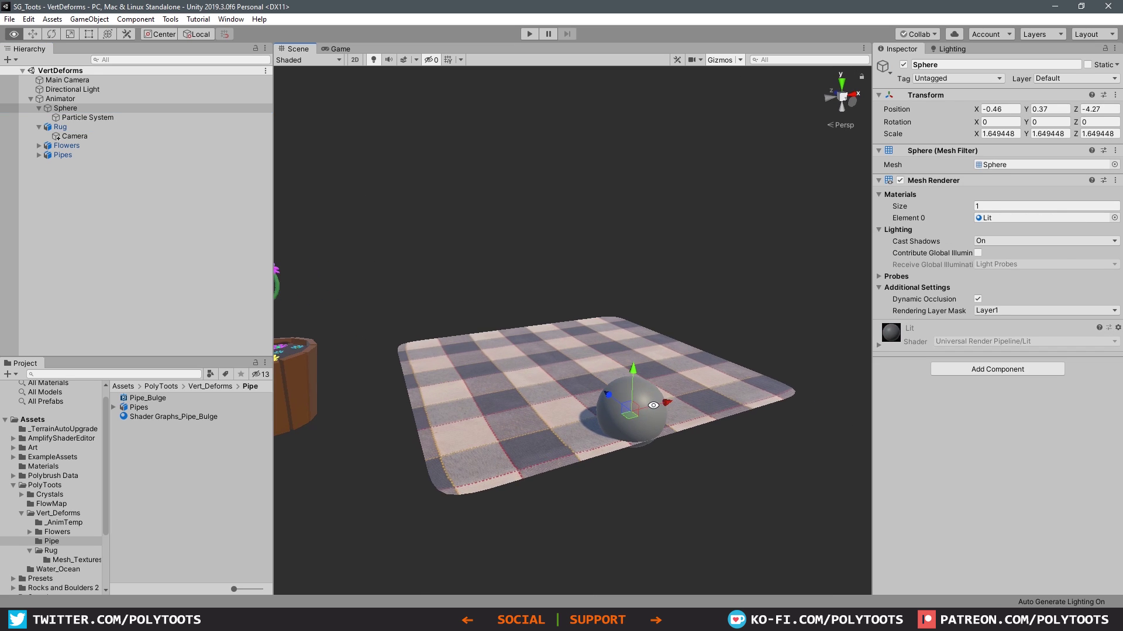
pyautogui.click(84, 117)
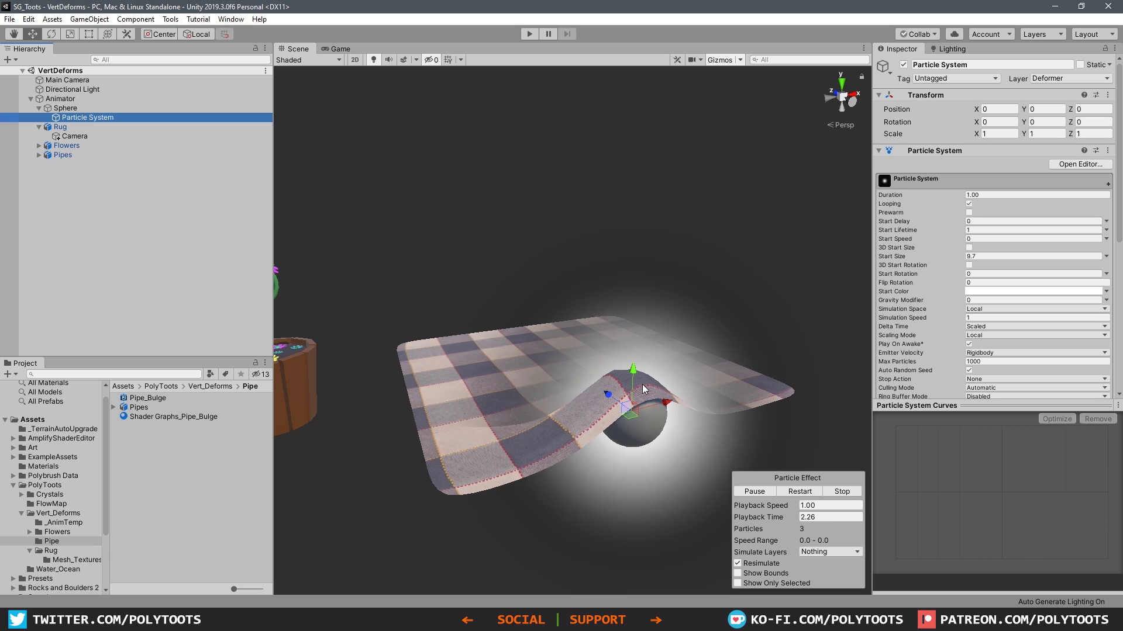
# Select the Rug's Camera, locate its output texture in the project and view the camera frustum above the rug.
pyautogui.click(77, 138)
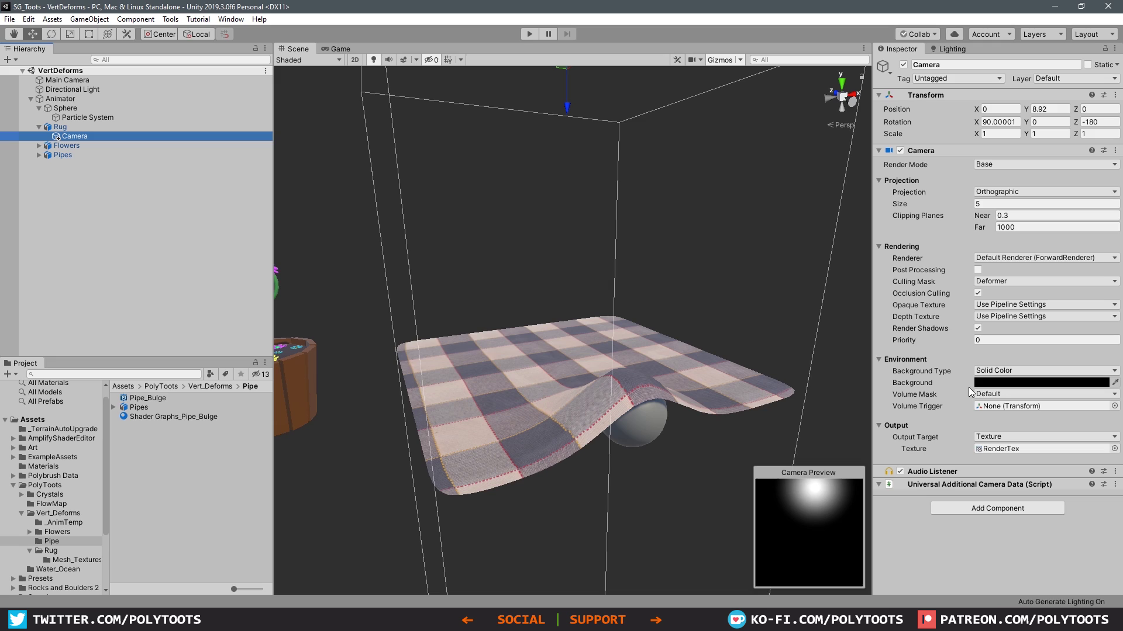
pyautogui.click(994, 448)
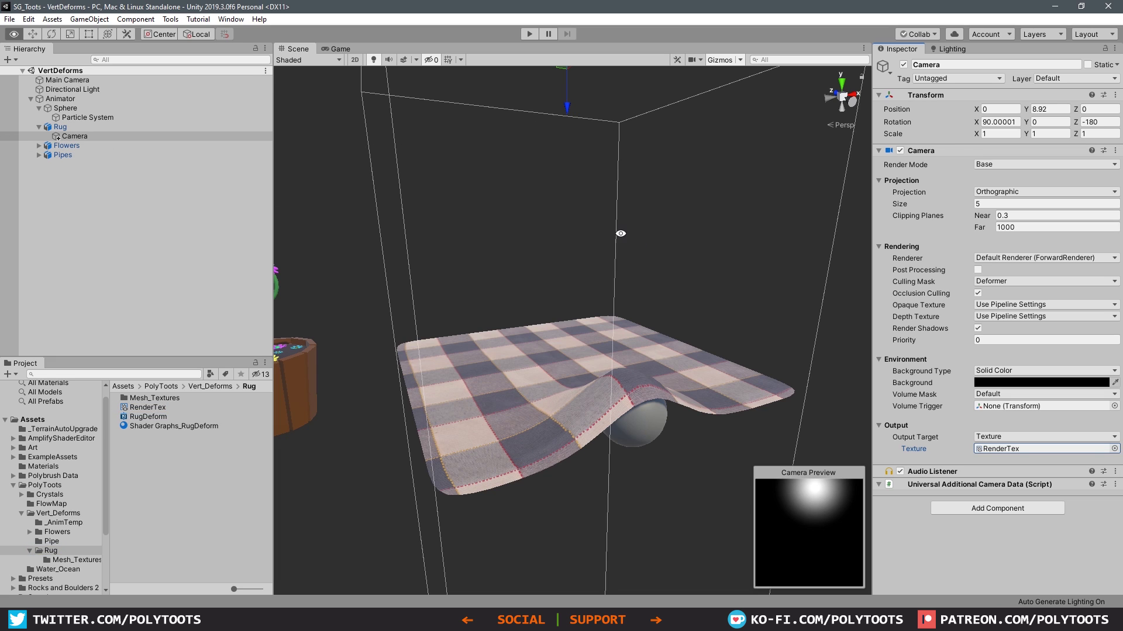
pyautogui.scroll(-4, 575, 210)
pyautogui.keyDown('alt'); pyautogui.moveTo(620, 233); pyautogui.dragTo(515, 158); pyautogui.keyUp('alt')
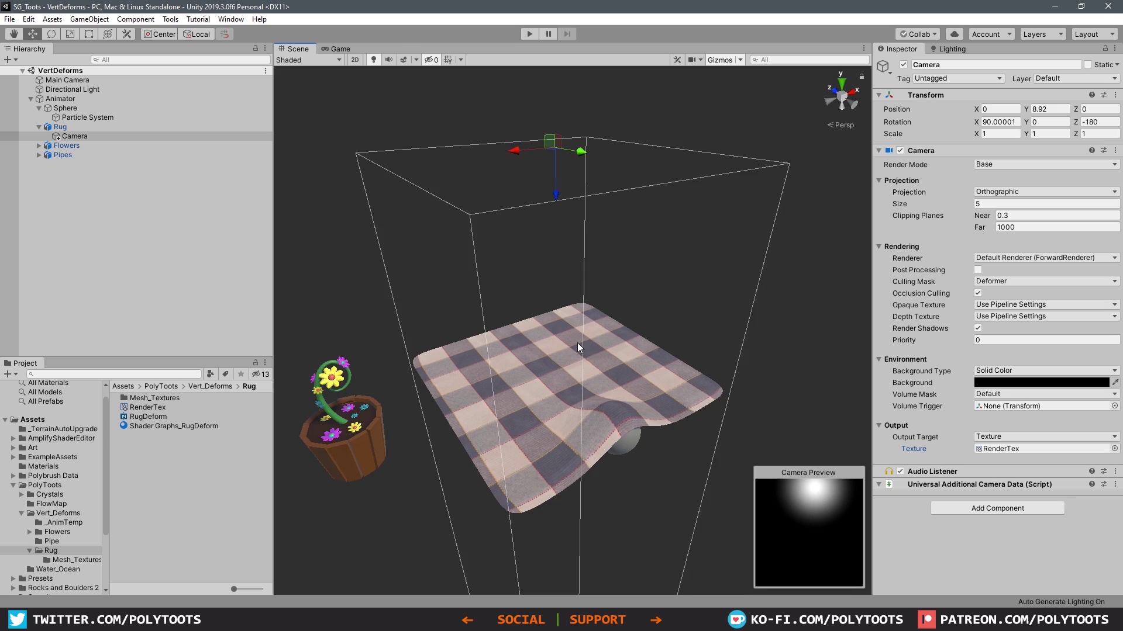
# Look up the Render Texture option for new assets and assign RenderTex as the Rug Camera's output texture.
pyautogui.rightClick(163, 458)
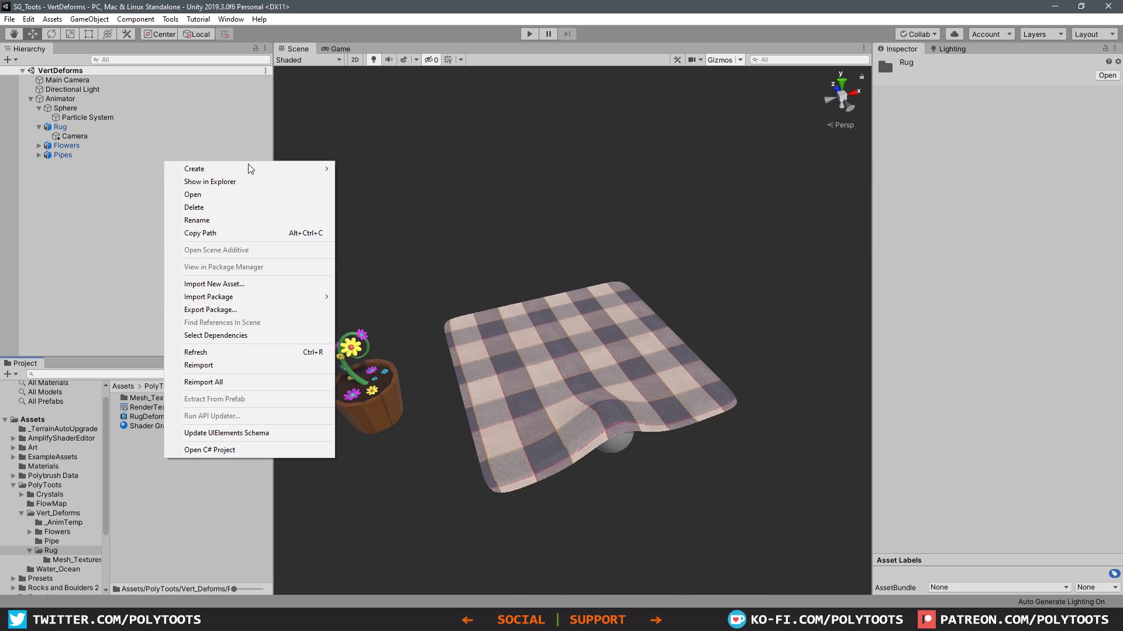
pyautogui.moveTo(253, 170)
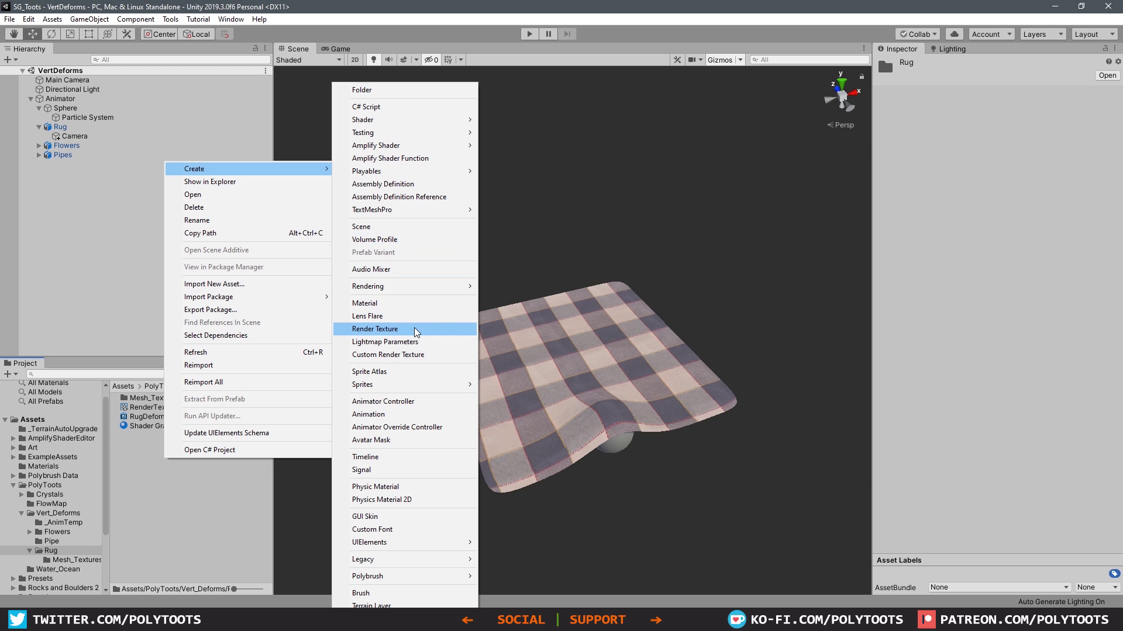
pyautogui.moveTo(148, 407); pyautogui.dragTo(995, 451)
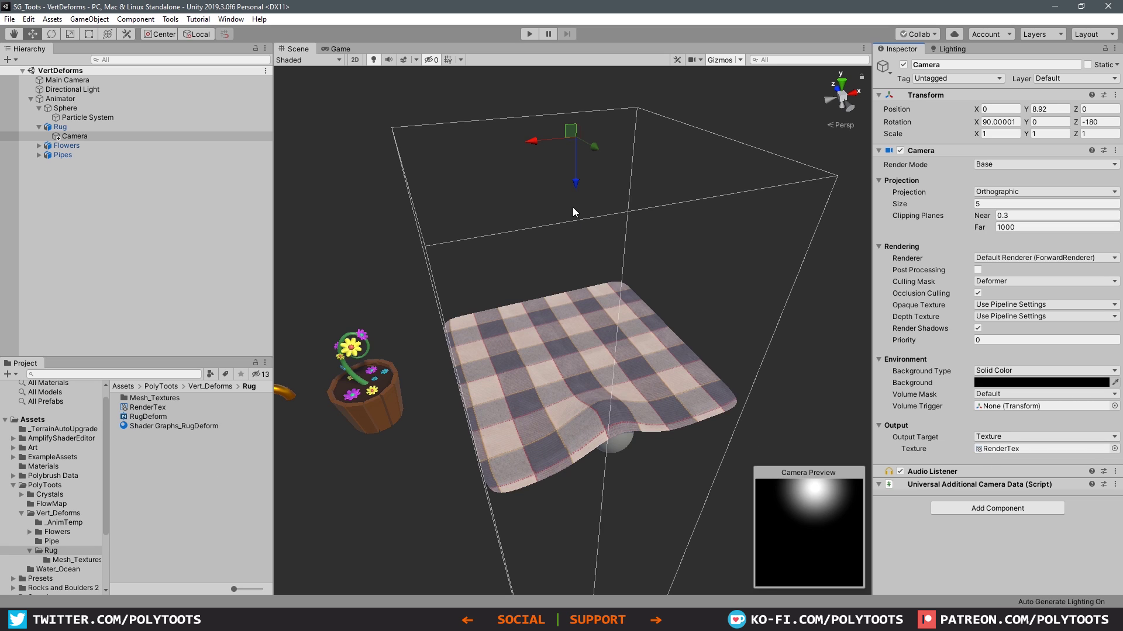
# Move the Sphere across to the rug's far edge and preview the RenderTex asset.
pyautogui.click(65, 109)
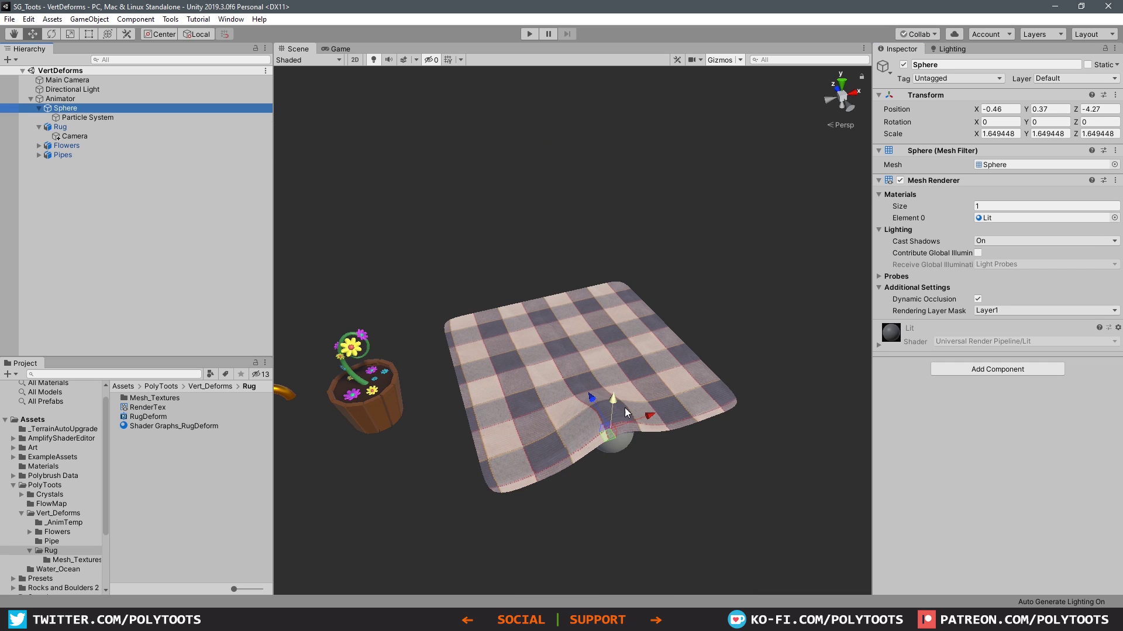
pyautogui.moveTo(607, 375); pyautogui.dragTo(595, 316)
pyautogui.click(142, 407)
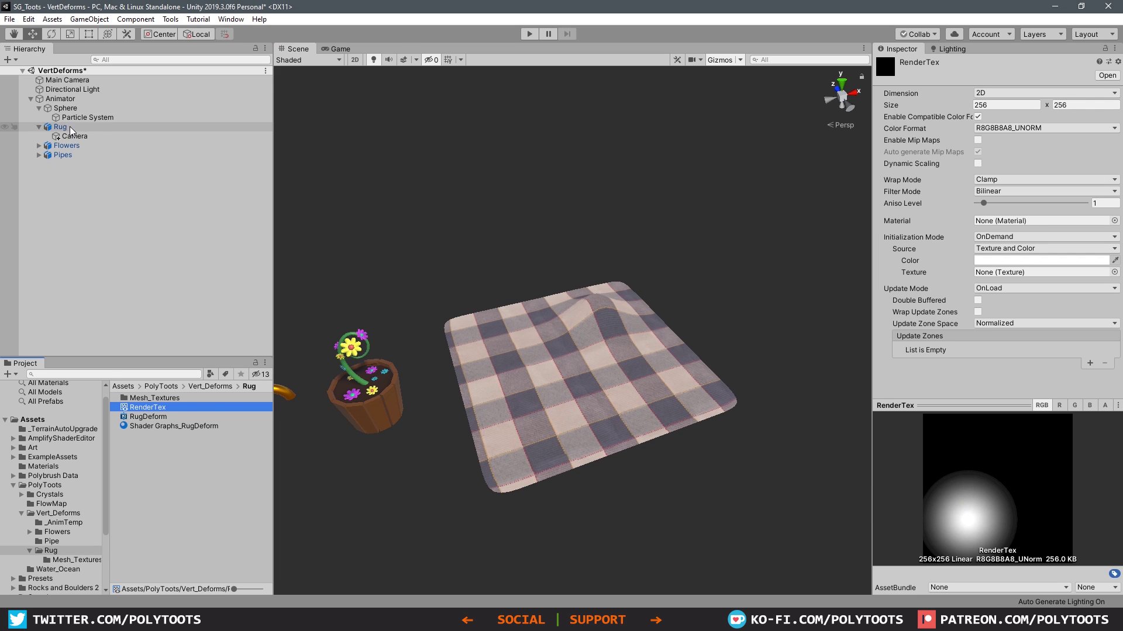
# Check the Particle System's Layer setting and the Rug Camera's Culling Mask options.
pyautogui.click(65, 108)
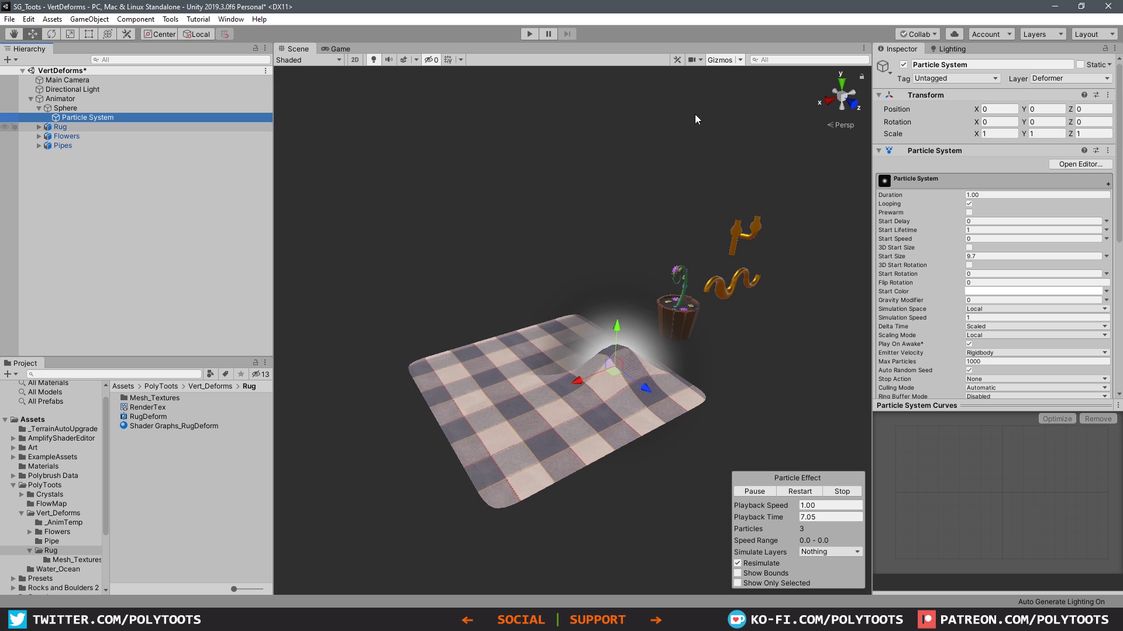
pyautogui.click(1063, 78)
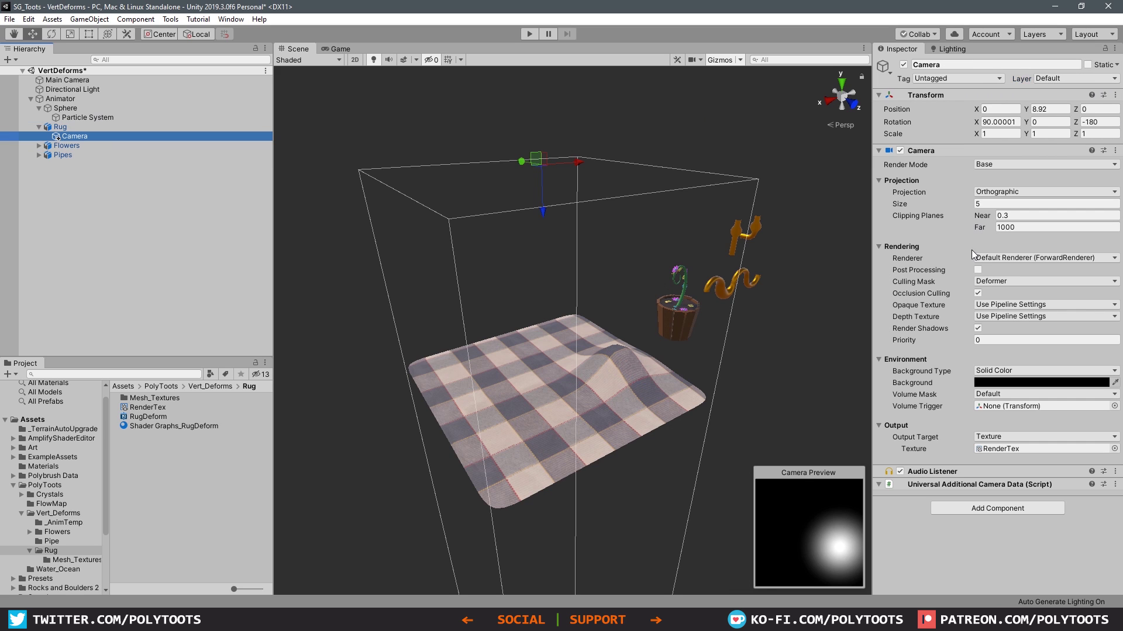
pyautogui.click(1004, 283)
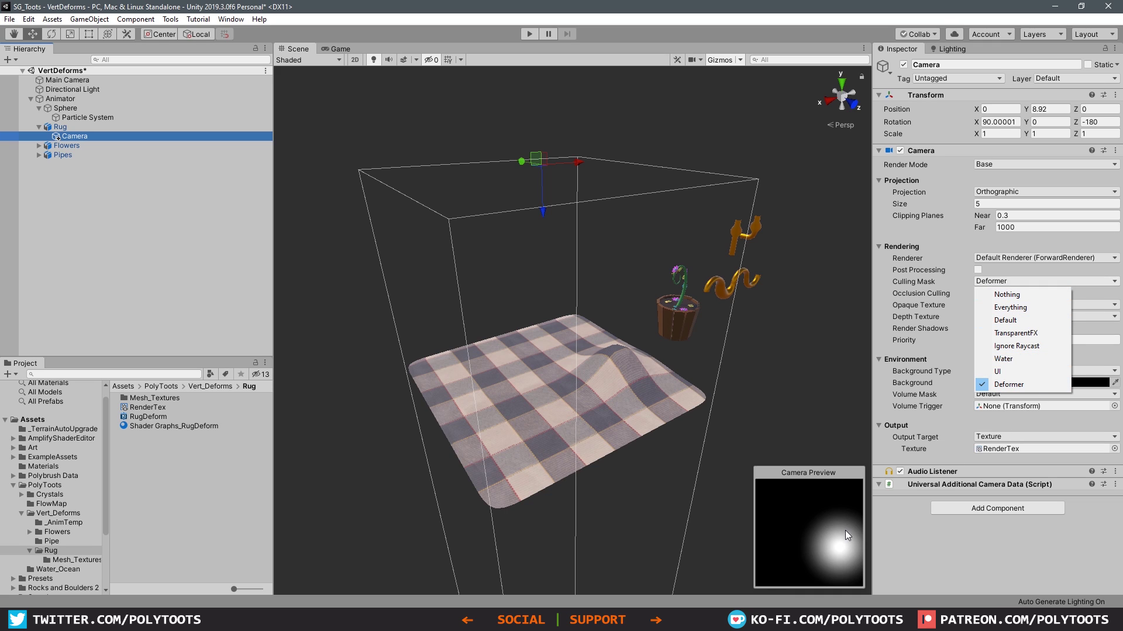
pyautogui.click(1025, 546)
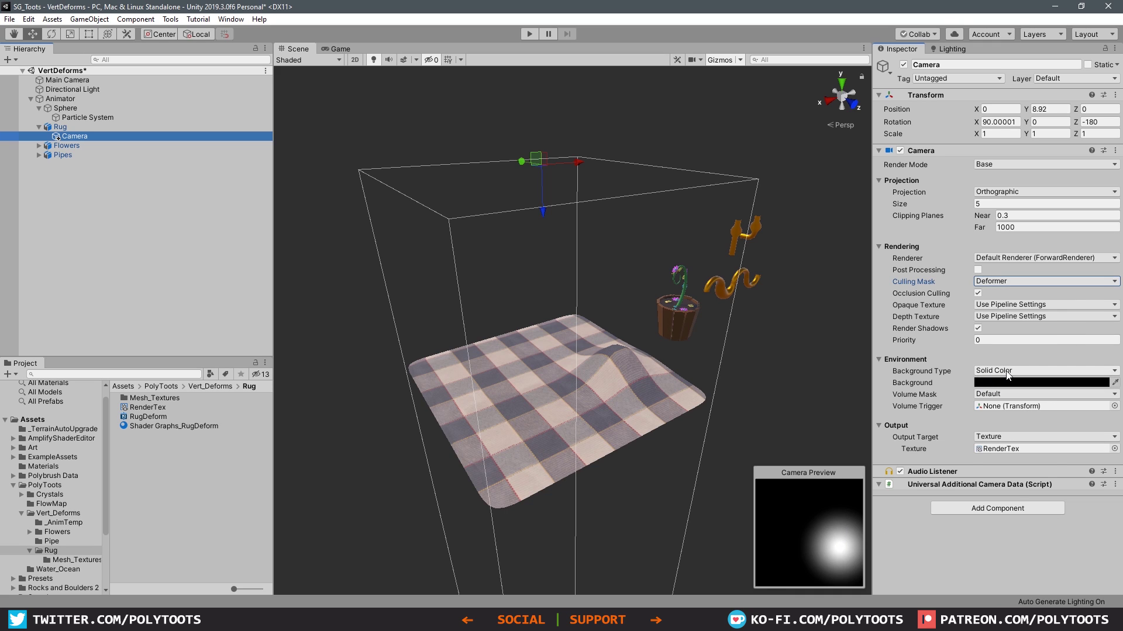
# Try Skybox as the Rug Camera's Background Type and return it to Solid Color.
pyautogui.click(1002, 372)
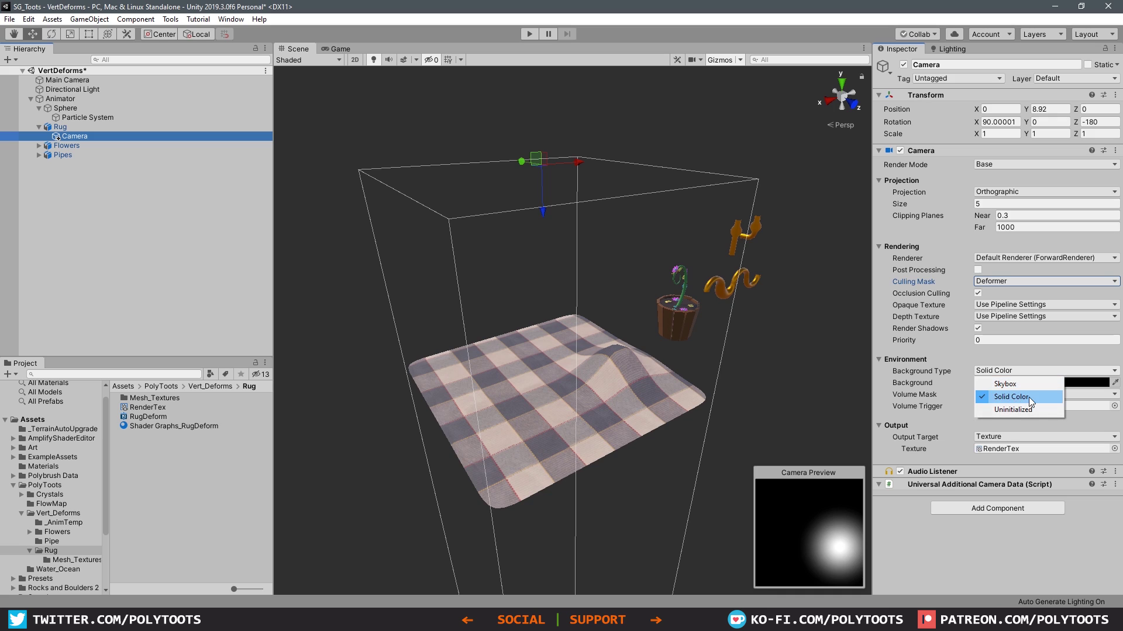
pyautogui.click(1028, 397)
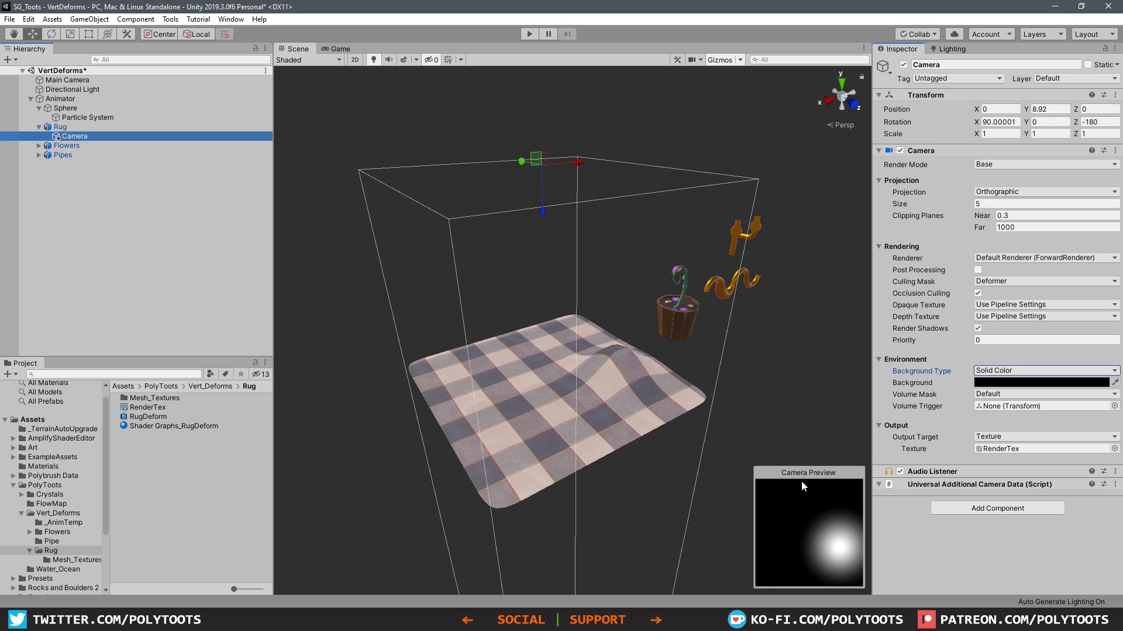
pyautogui.click(1007, 372)
pyautogui.click(1003, 384)
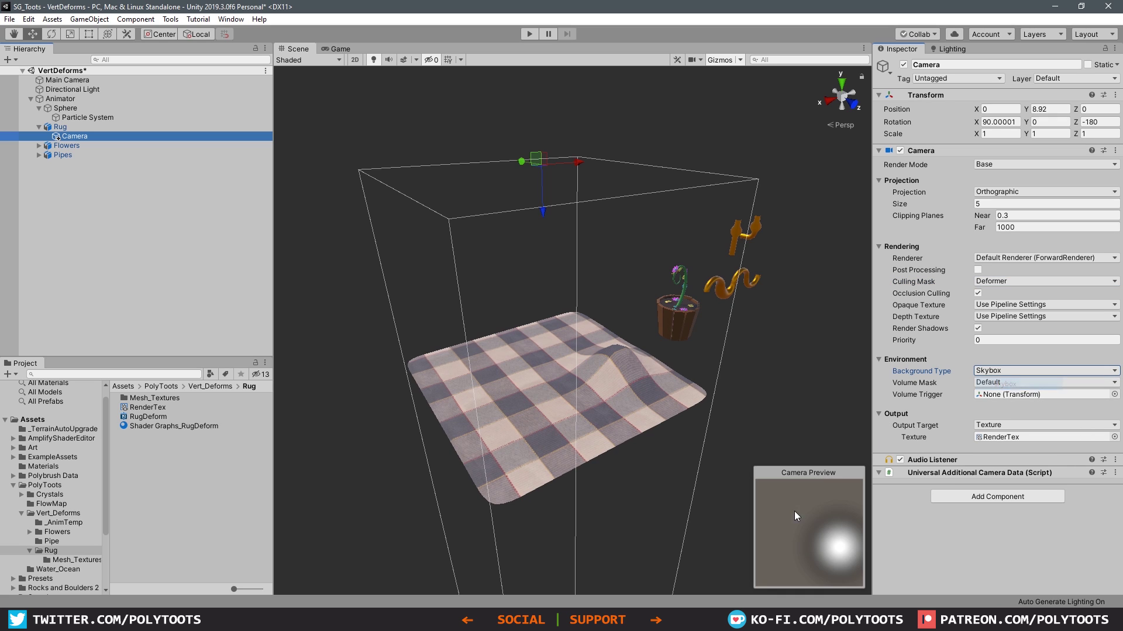
pyautogui.click(1003, 372)
pyautogui.click(1011, 399)
pyautogui.click(1028, 372)
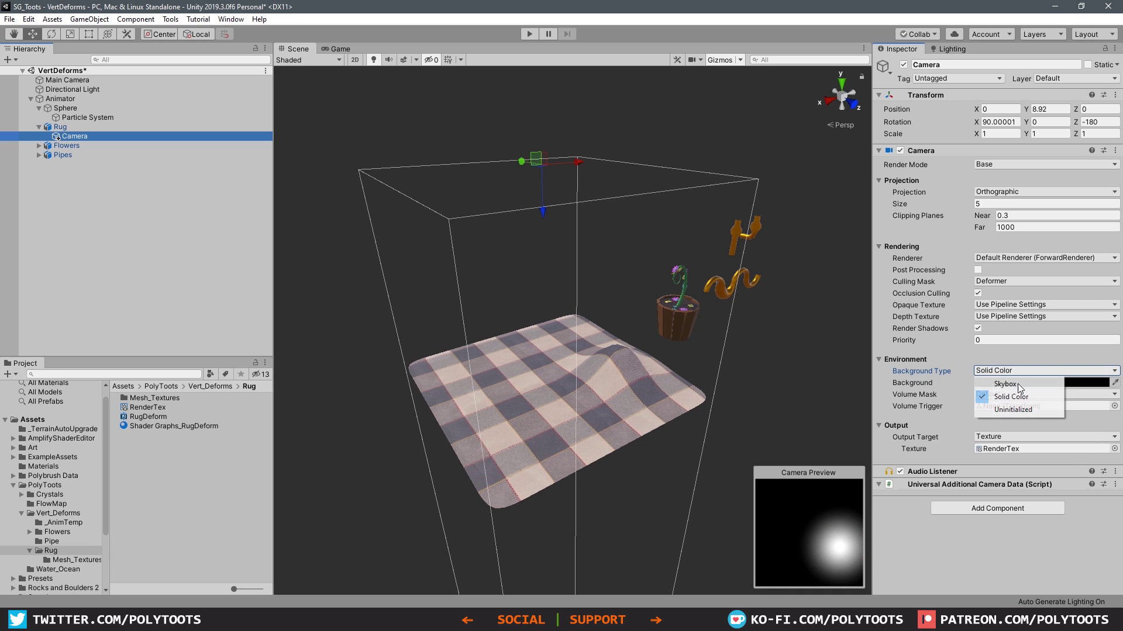
pyautogui.click(1017, 384)
pyautogui.click(1018, 371)
pyautogui.click(1019, 398)
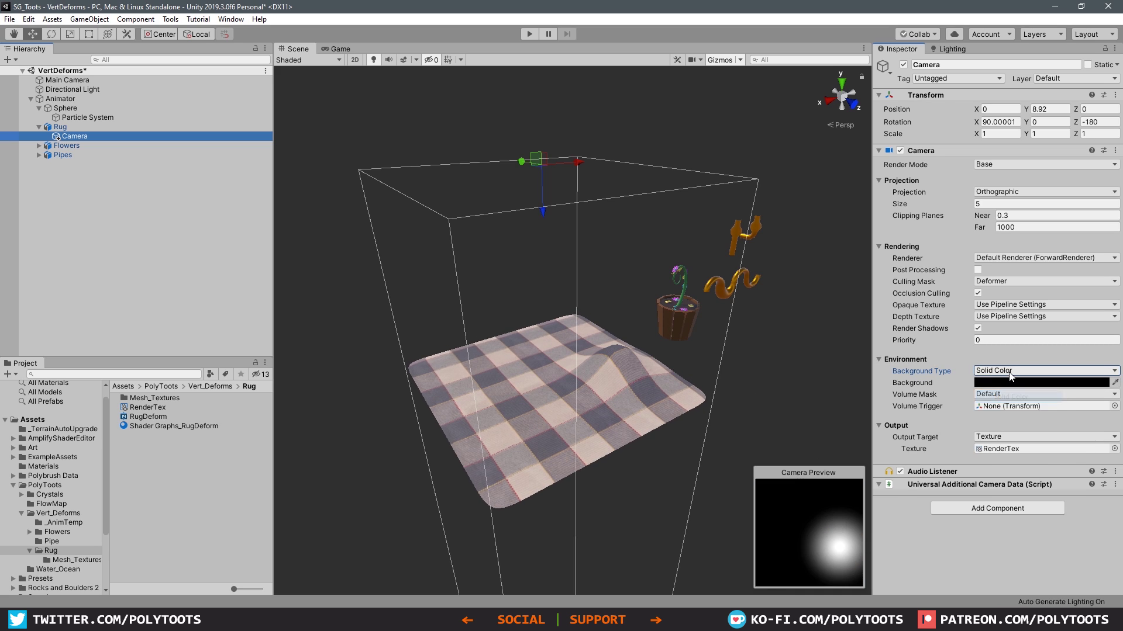
pyautogui.click(1019, 371)
pyautogui.click(1012, 392)
# Try a white (FFFFFF) Background colour on the Rug Camera and return it to black.
pyautogui.click(1041, 382)
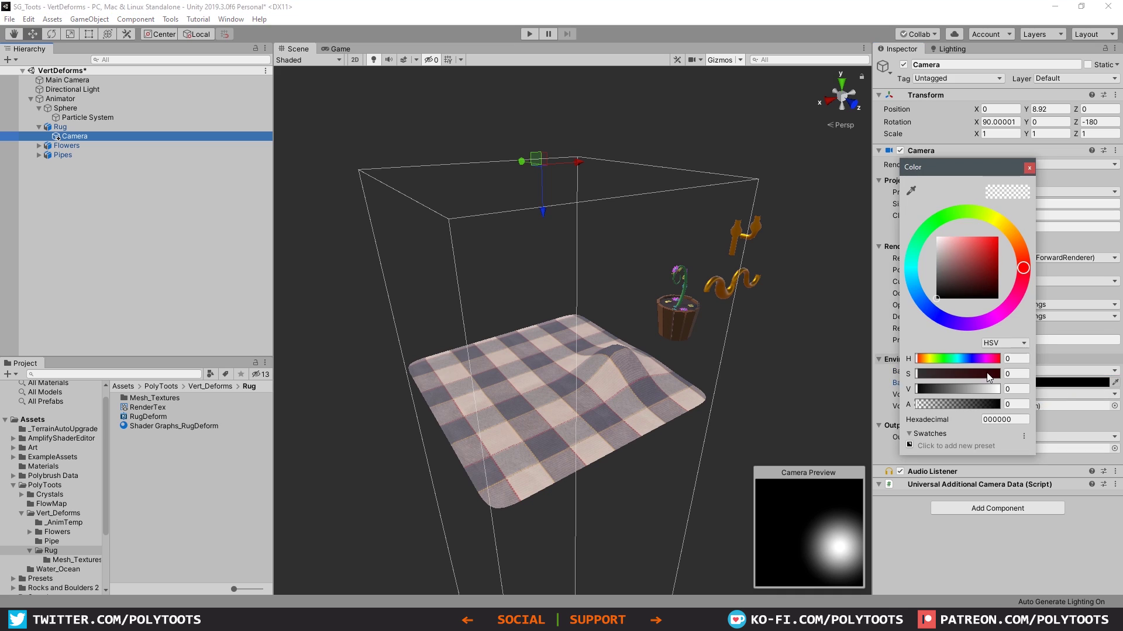
pyautogui.moveTo(944, 283); pyautogui.dragTo(930, 215)
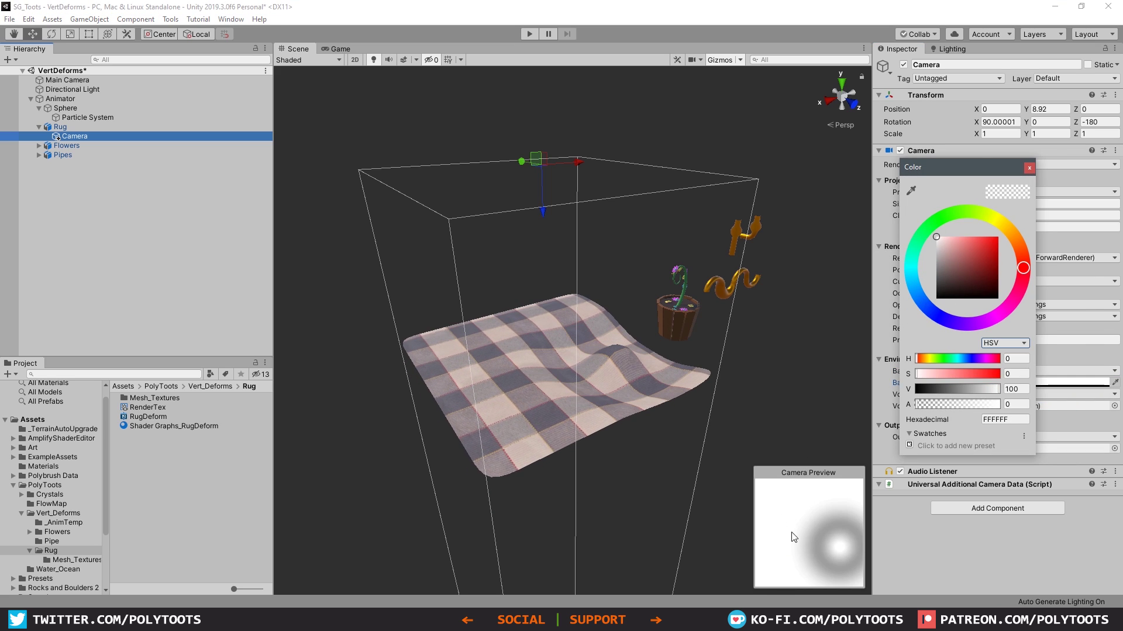
pyautogui.moveTo(945, 239); pyautogui.dragTo(925, 315)
pyautogui.click(1030, 168)
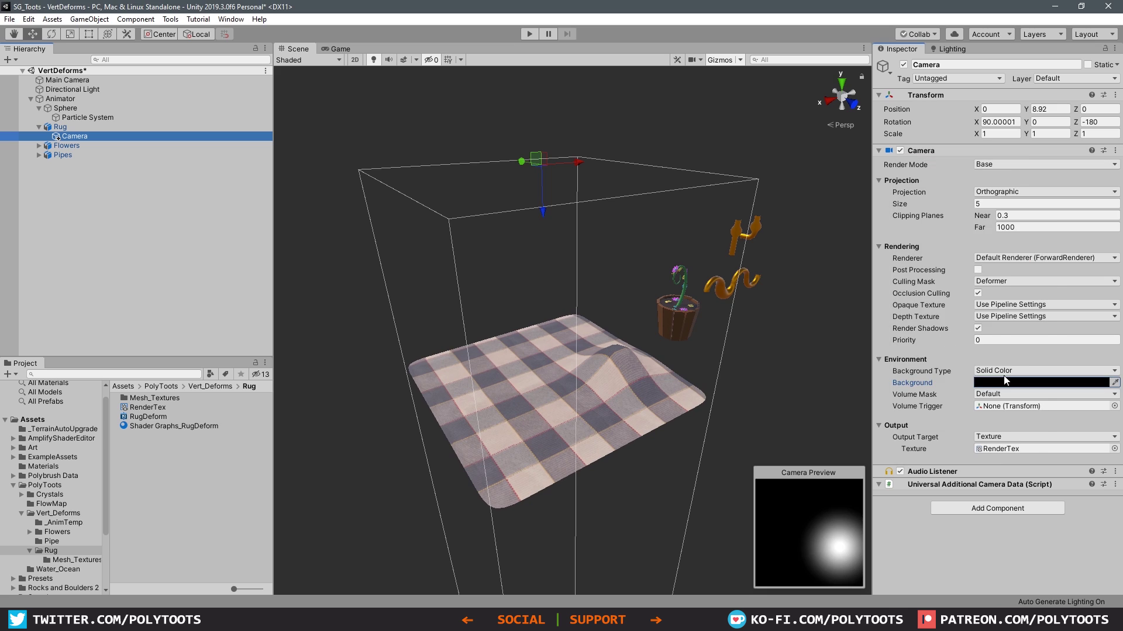
# Check the Main Camera's Culling Mask layer options with the Game view showing the scene.
pyautogui.click(68, 79)
pyautogui.click(340, 48)
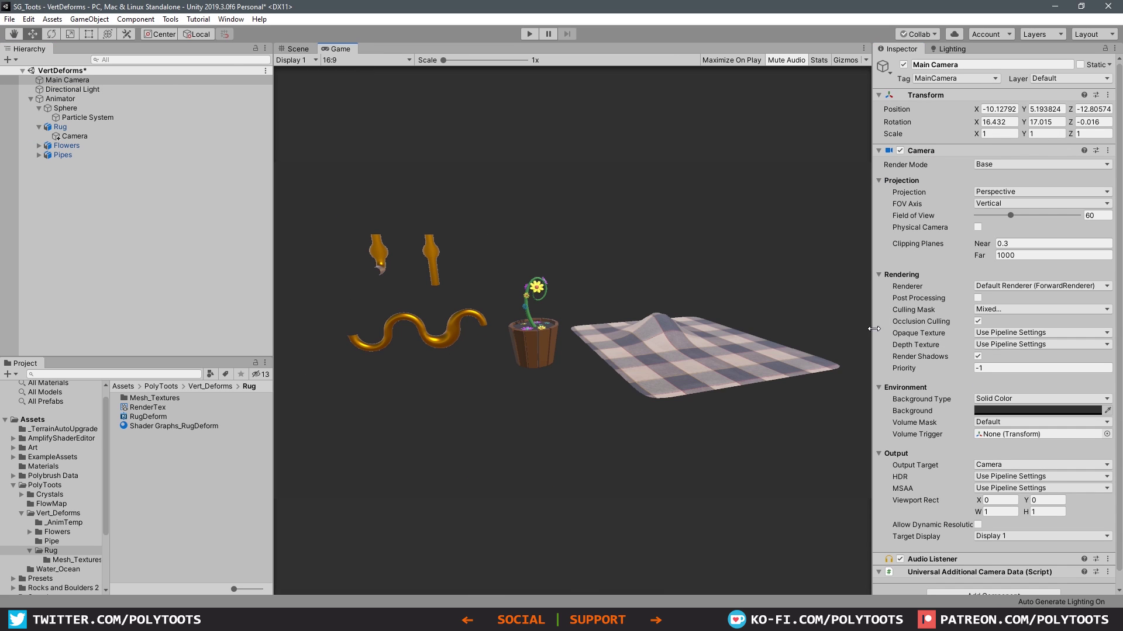
pyautogui.click(988, 308)
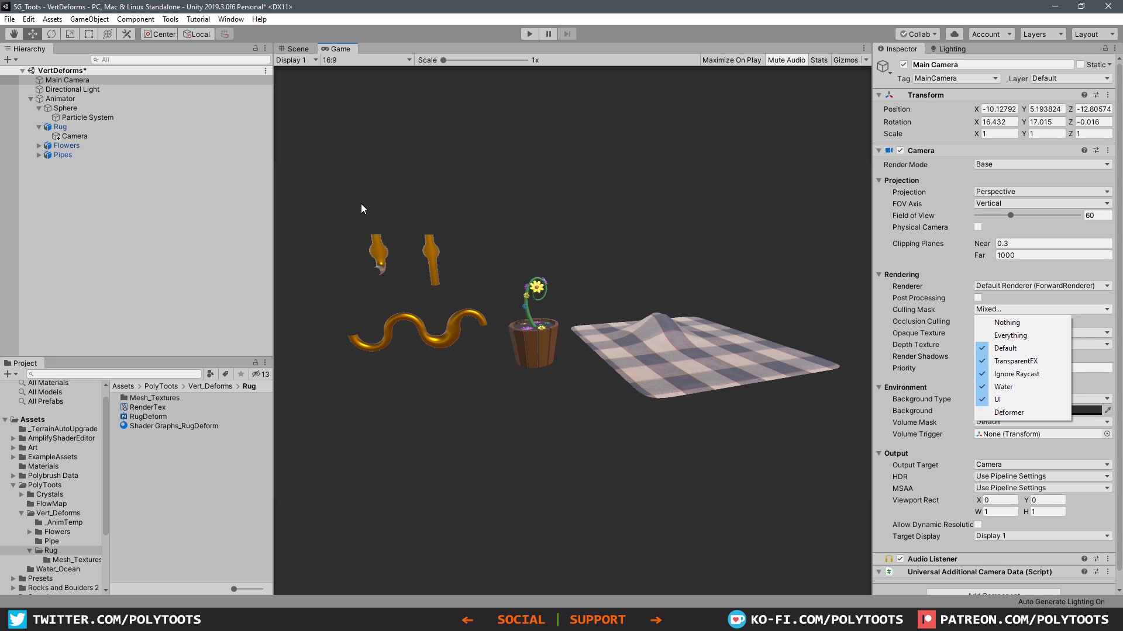
pyautogui.click(180, 209)
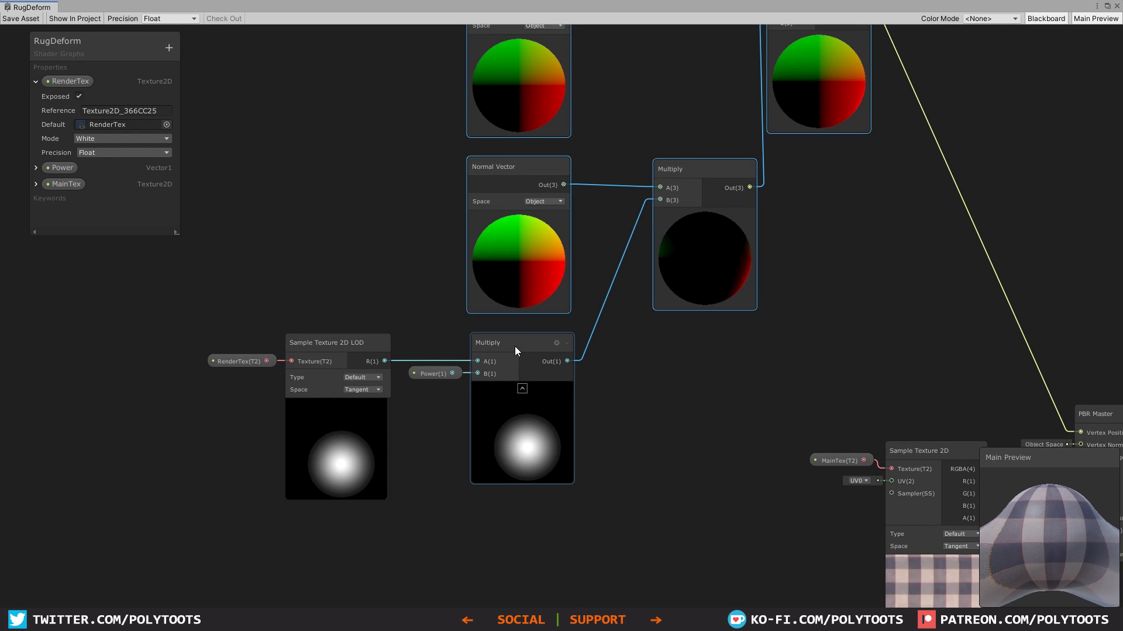
# Tidy the RugDeform graph by repositioning the Sample Texture 2D LOD, Power and lower Multiply nodes, and collapse the RenderTex property.
pyautogui.moveTo(515, 346); pyautogui.dragTo(558, 345)
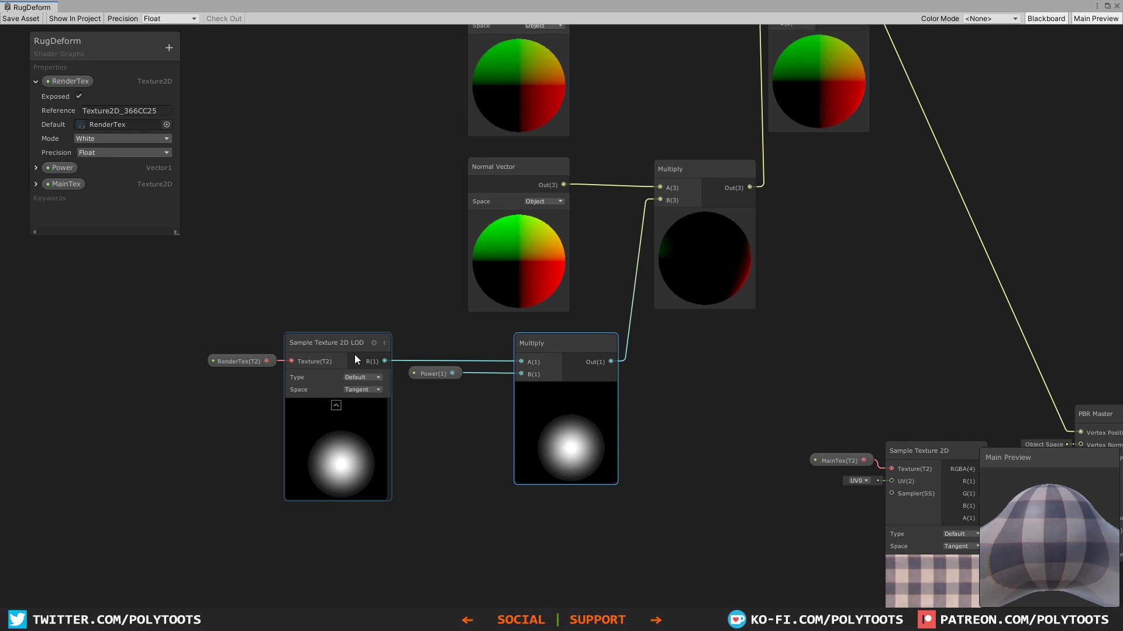
pyautogui.moveTo(333, 348)
pyautogui.mouseDown()
pyautogui.moveTo(353, 348)
pyautogui.moveTo(337, 347)
pyautogui.mouseUp()
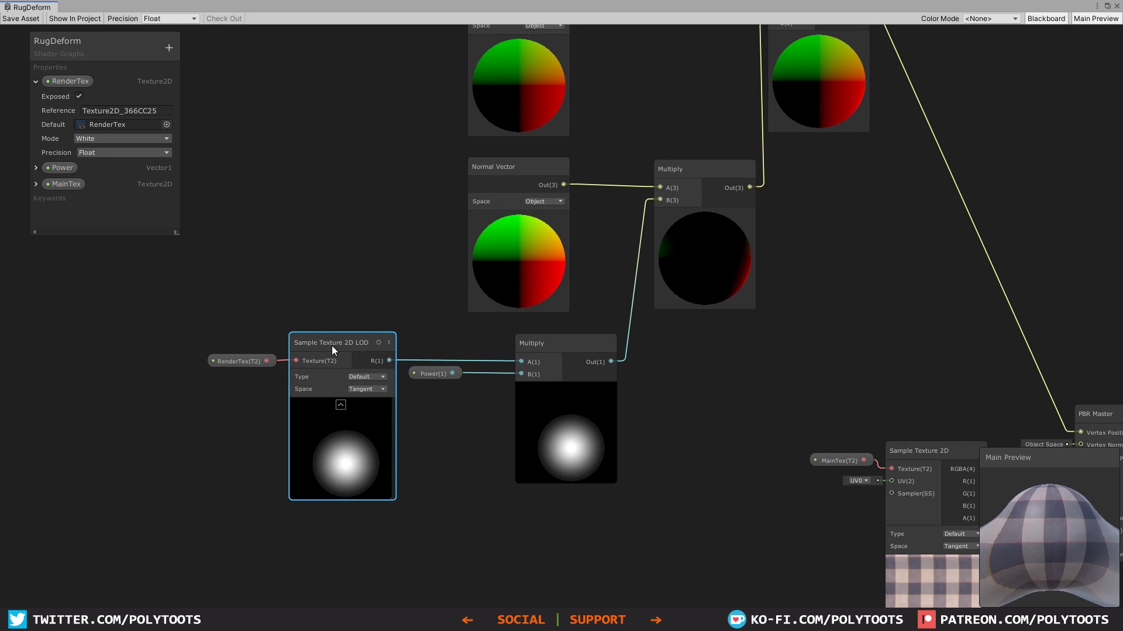
pyautogui.click(35, 81)
pyautogui.moveTo(431, 374); pyautogui.dragTo(469, 408)
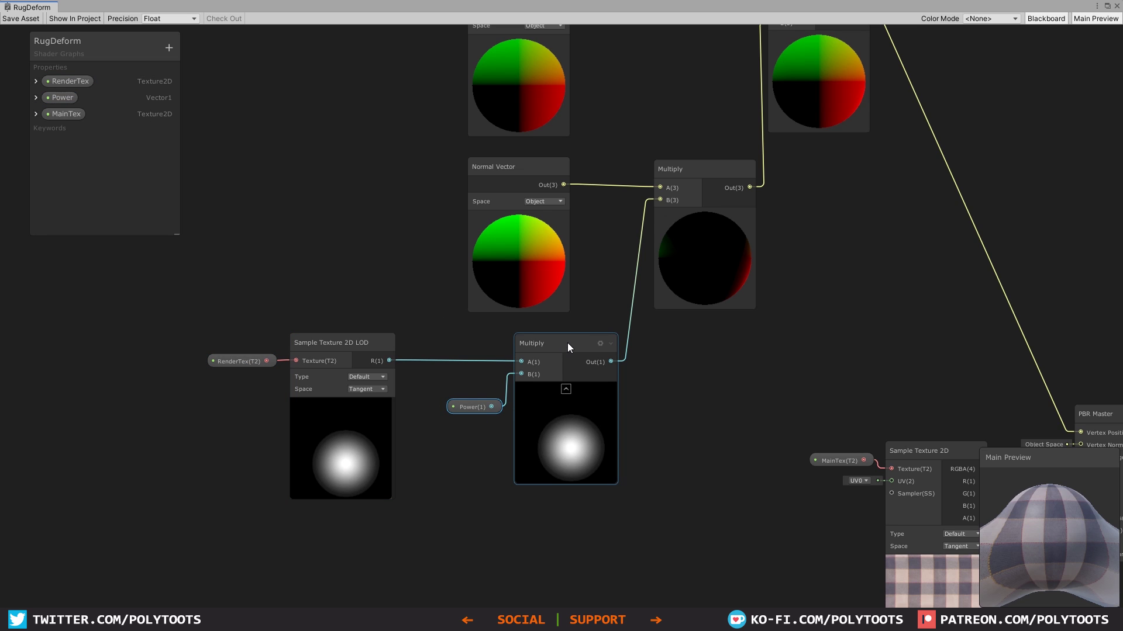
pyautogui.moveTo(567, 342); pyautogui.dragTo(563, 343)
# Examine the full RugDeform node network from the RenderTex sample to the PBR Master's Vertex Position input.
pyautogui.moveTo(709, 431); pyautogui.dragTo(728, 396, button='middle')
pyautogui.scroll(-1, 600, 318)
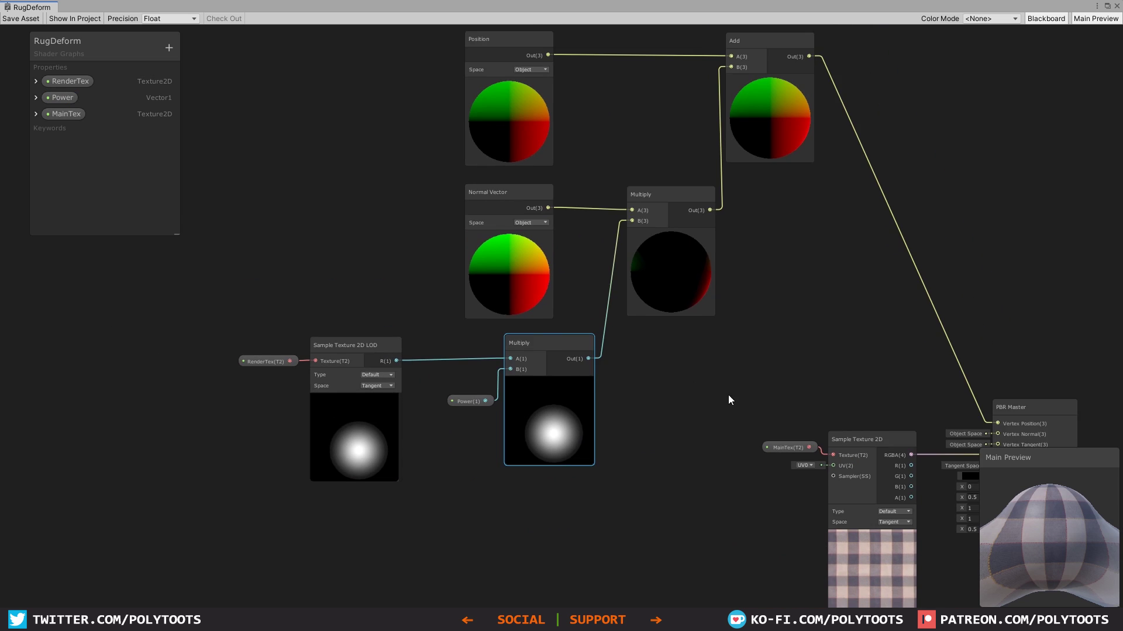
pyautogui.press('a')
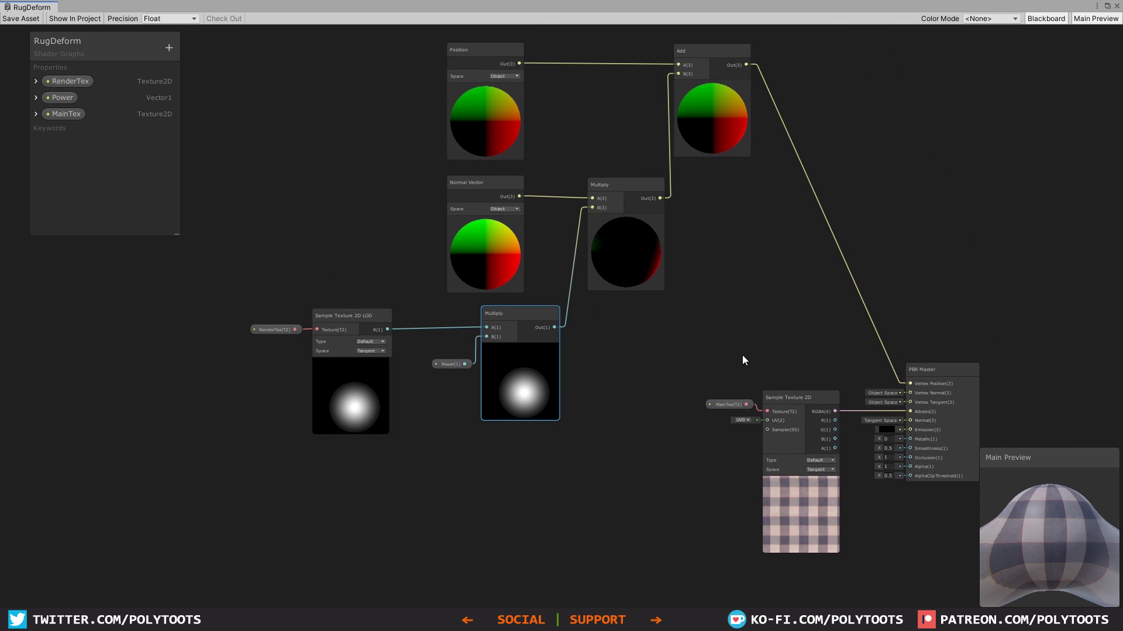
pyautogui.scroll(1, 742, 355)
pyautogui.moveTo(742, 355); pyautogui.dragTo(731, 394, button='middle')
pyautogui.click(733, 391)
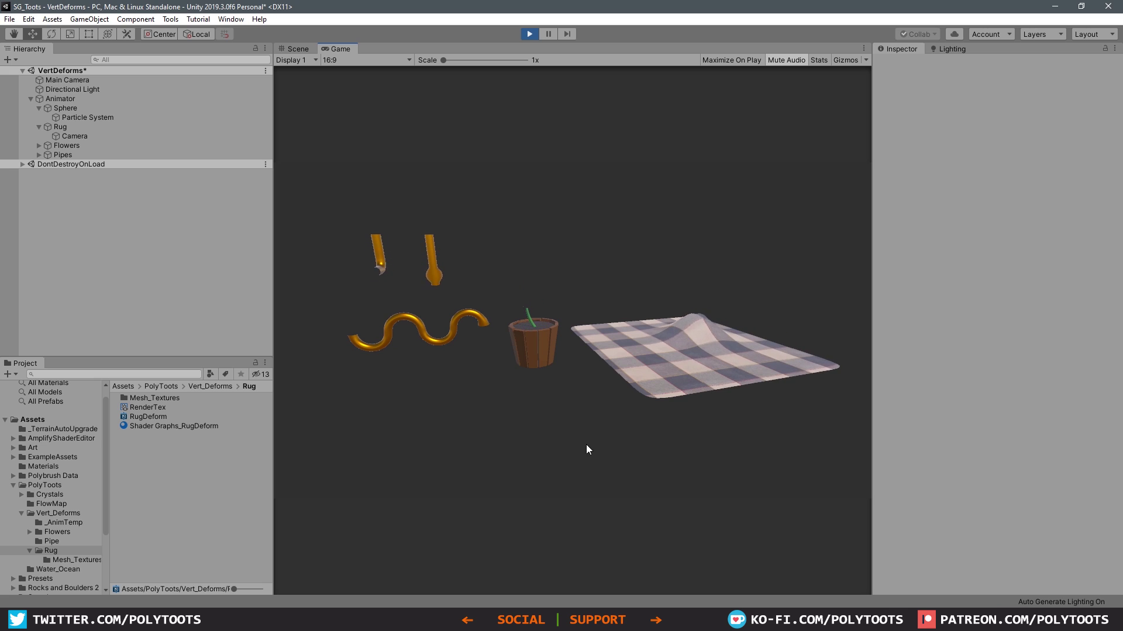
# Examine the animated pipes, flower pot and rug from several angles in the Scene view while the game is playing.
pyautogui.click(298, 49)
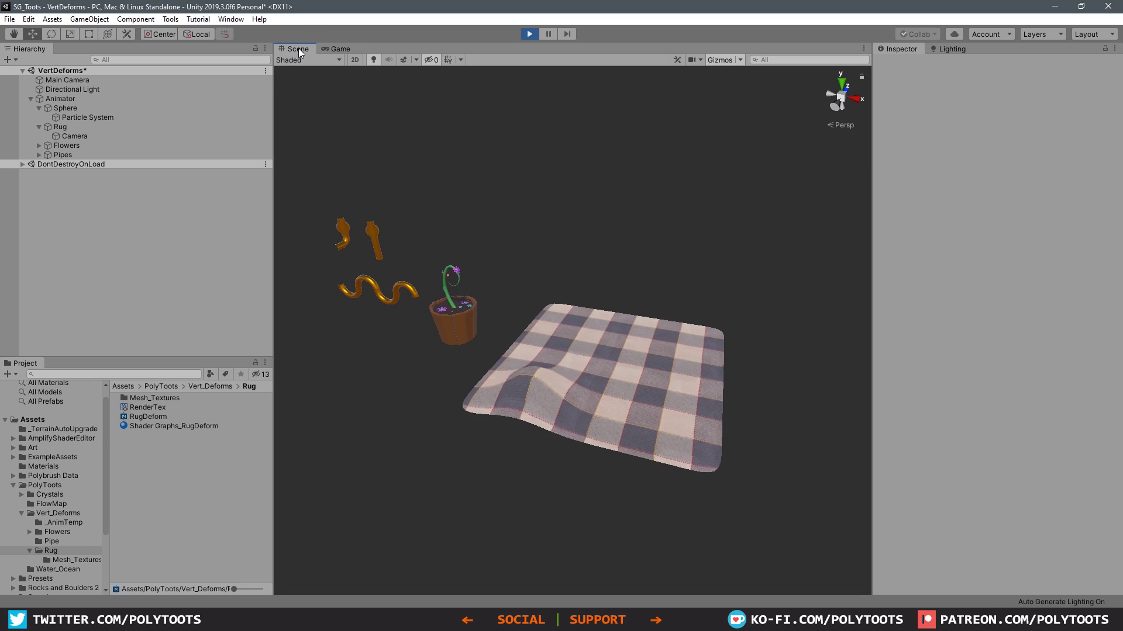
pyautogui.keyDown('alt'); pyautogui.moveTo(421, 381); pyautogui.dragTo(777, 380); pyautogui.keyUp('alt')
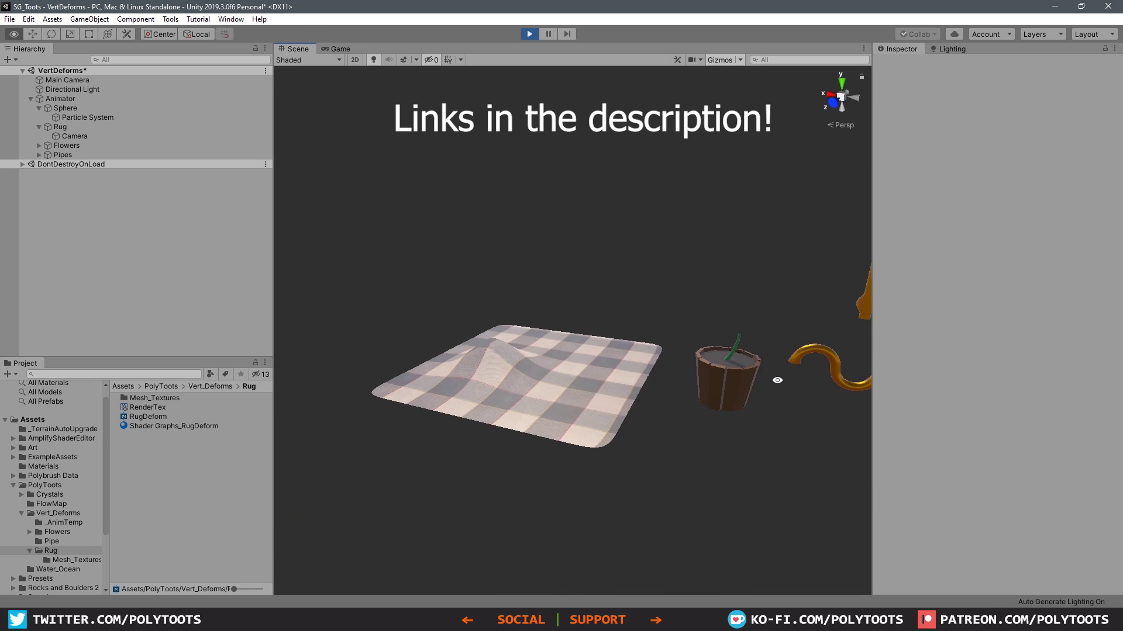
pyautogui.keyDown('alt'); pyautogui.moveTo(630, 395); pyautogui.dragTo(245, 418); pyautogui.keyUp('alt')
pyautogui.keyDown('alt'); pyautogui.moveTo(707, 391); pyautogui.dragTo(581, 402); pyautogui.keyUp('alt')
pyautogui.scroll(3, 669, 391)
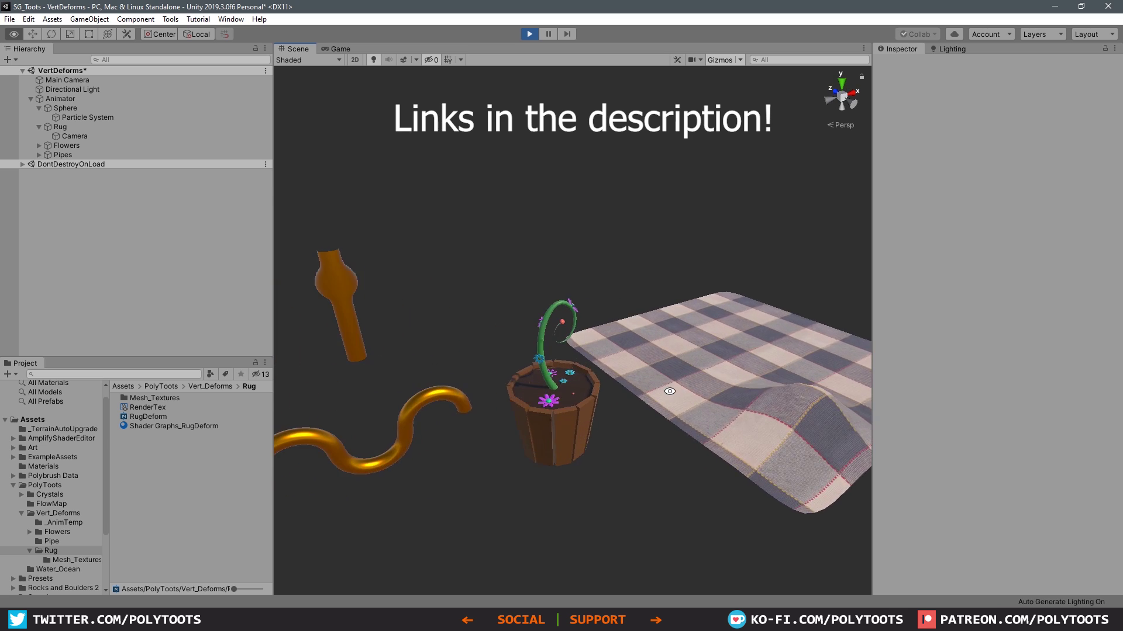
pyautogui.keyDown('alt'); pyautogui.moveTo(670, 391); pyautogui.dragTo(514, 374); pyautogui.keyUp('alt')
pyautogui.moveTo(514, 374); pyautogui.dragTo(637, 413, button='middle')
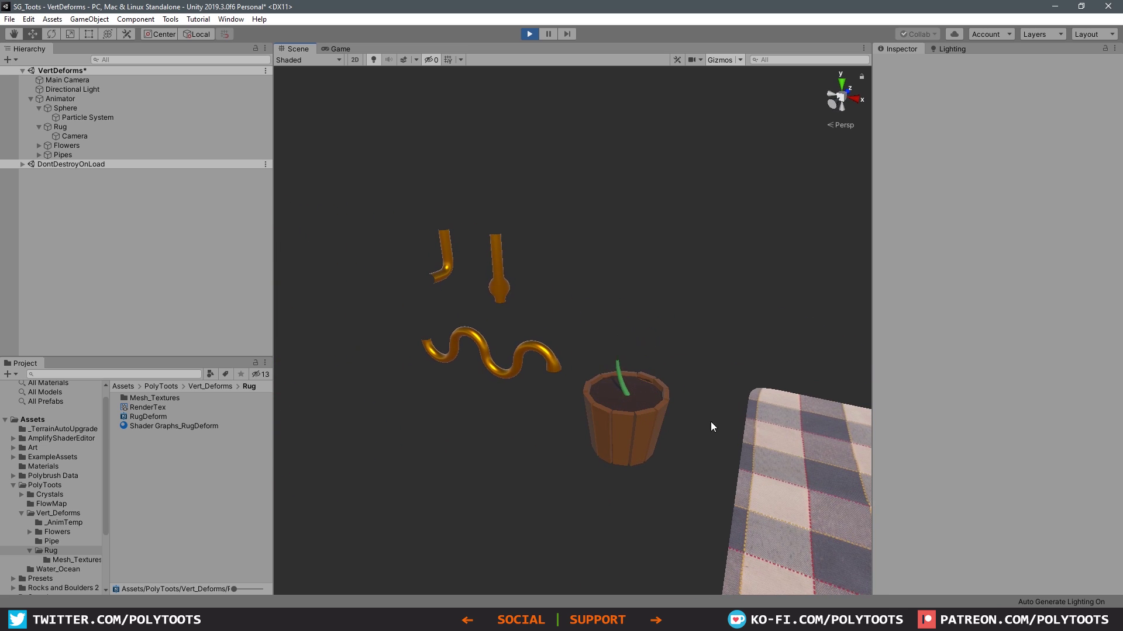
pyautogui.scroll(-3, 731, 427)
pyautogui.moveTo(756, 431); pyautogui.dragTo(612, 353, button='middle')
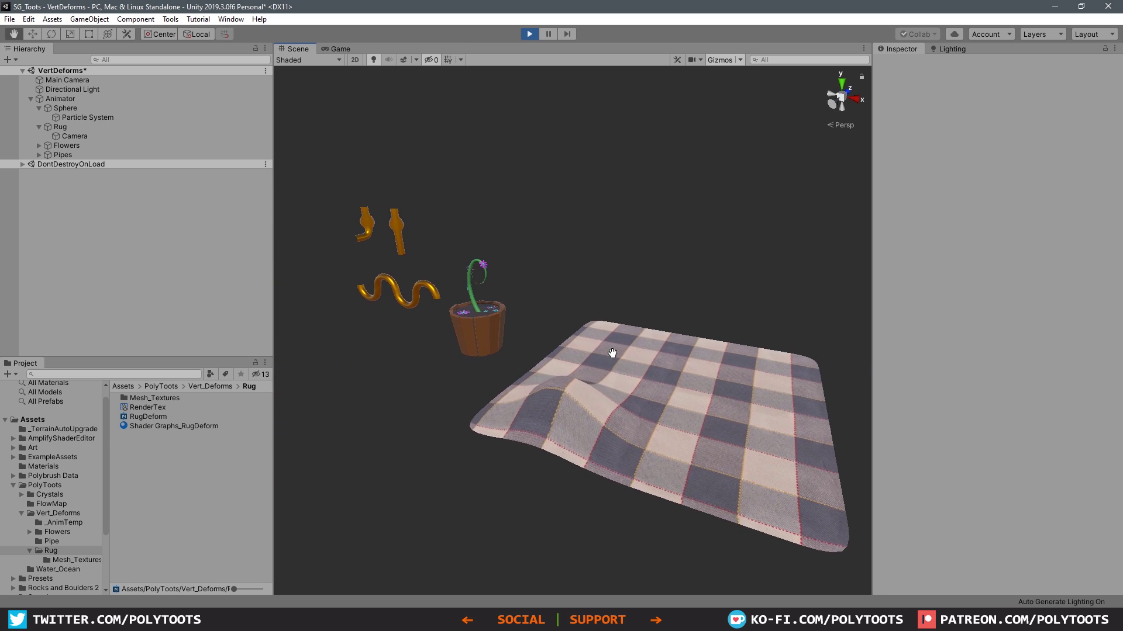